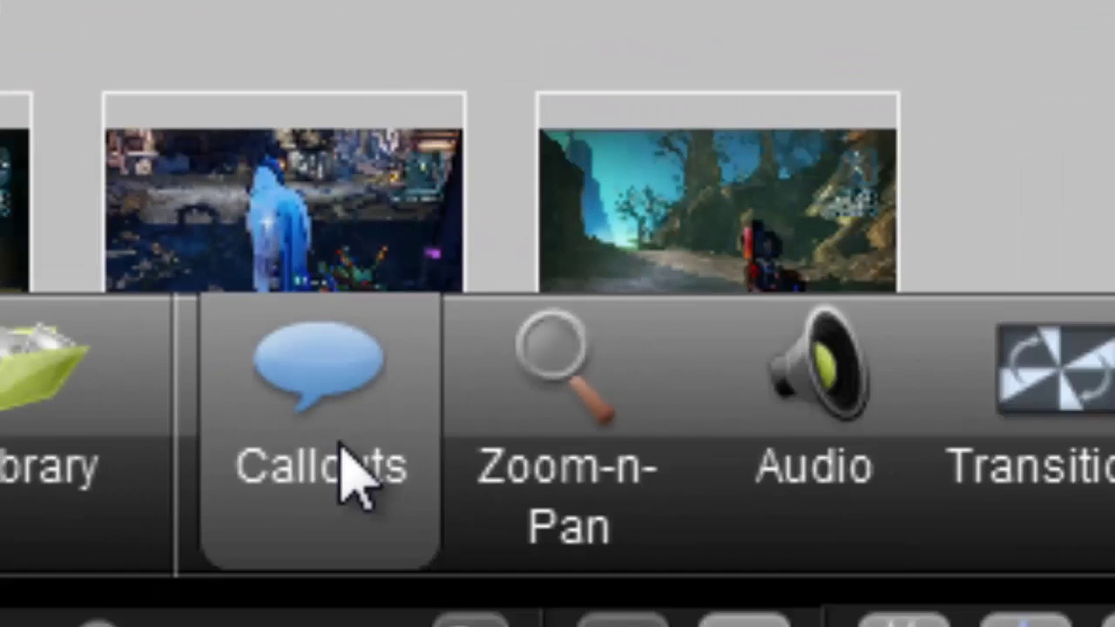
Step: Add an oval speech bubble callout to the timeline at 0:00:13;23
click(342, 448)
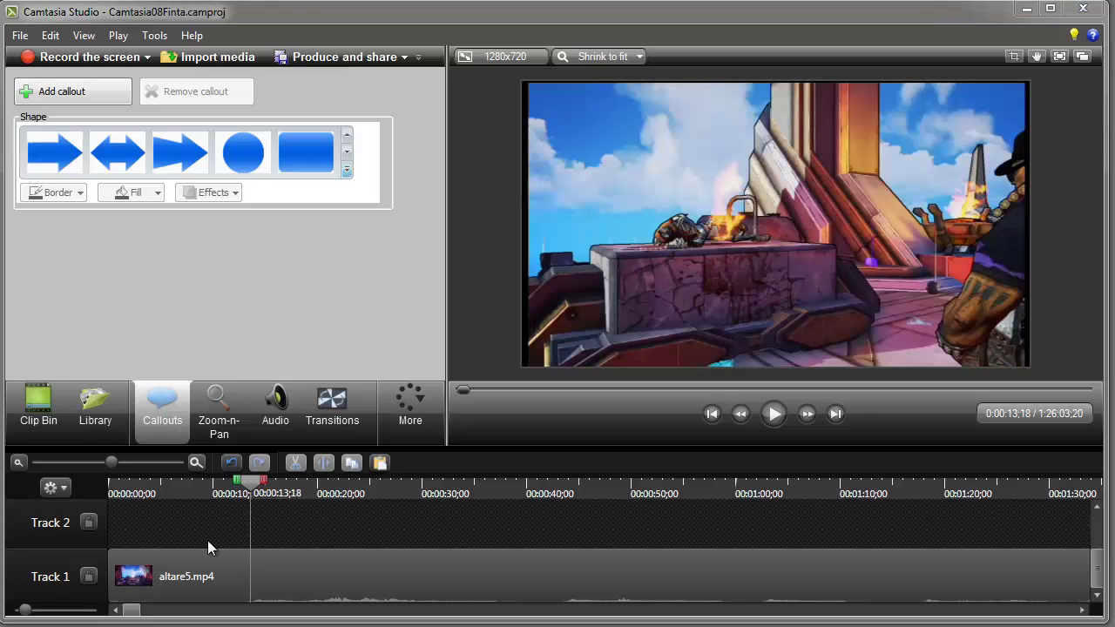
drag(251, 482, 252, 483)
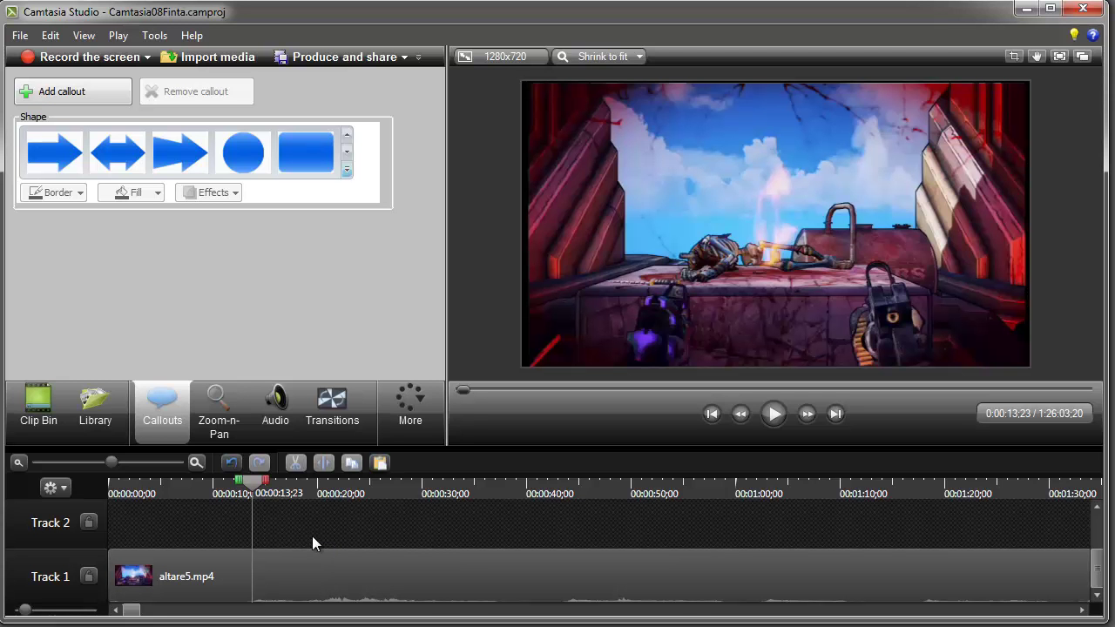
click(345, 171)
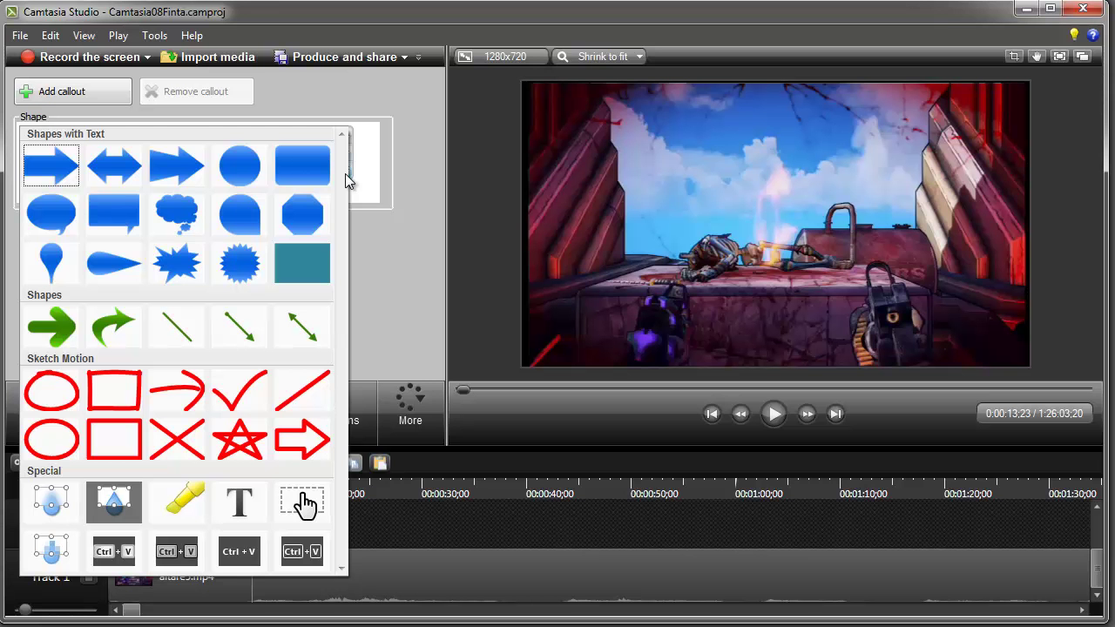
click(52, 216)
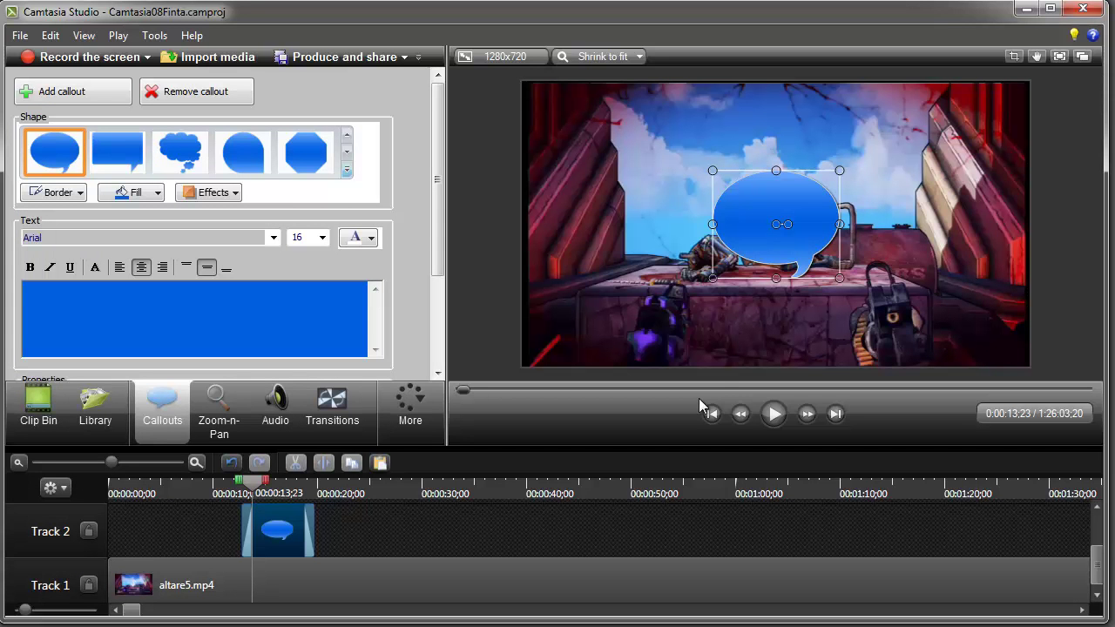
Step: Move the speech bubble into the sky area, enlarge it and rotate it clockwise, keeping it selected
mouse_move(778, 225)
mouse_down()
mouse_move(762, 195)
mouse_move(806, 213)
mouse_move(787, 184)
mouse_move(729, 177)
mouse_move(758, 192)
mouse_move(655, 178)
mouse_move(787, 137)
mouse_move(753, 189)
mouse_up()
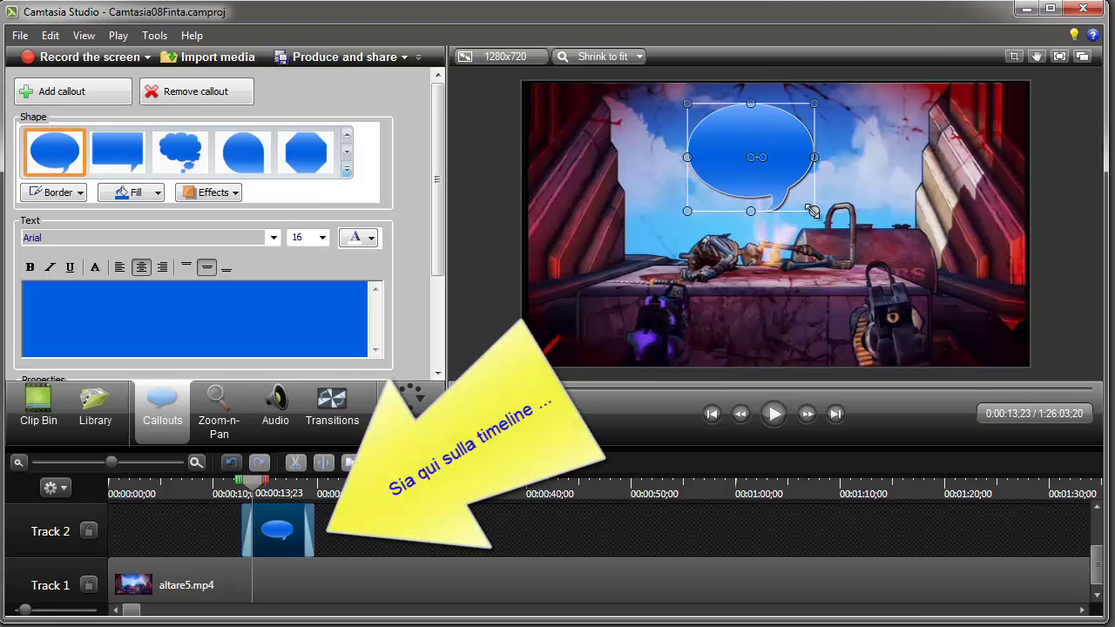
mouse_move(810, 211)
mouse_down()
mouse_move(861, 238)
mouse_move(923, 314)
mouse_move(858, 262)
mouse_move(934, 301)
mouse_move(838, 252)
mouse_move(897, 300)
mouse_move(884, 288)
mouse_up()
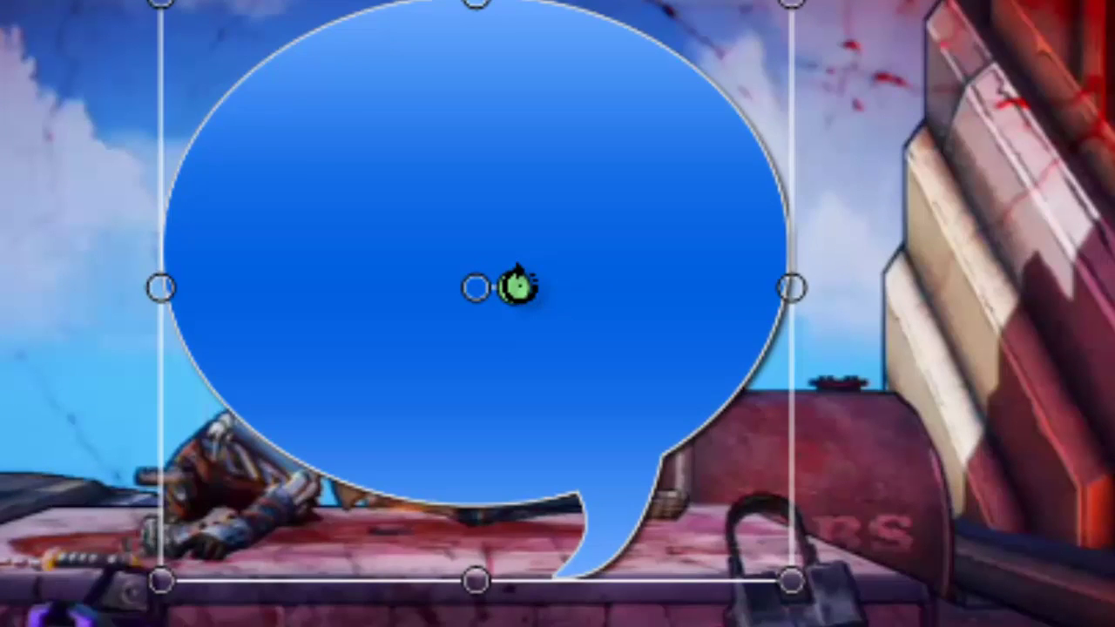
drag(518, 285, 782, 141)
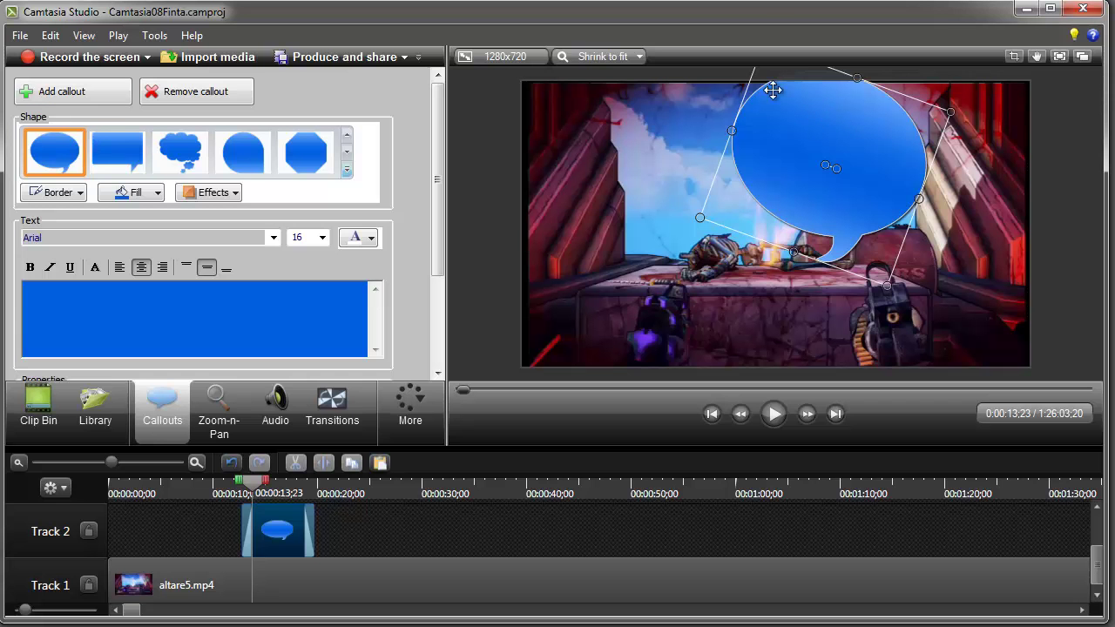
click(1084, 268)
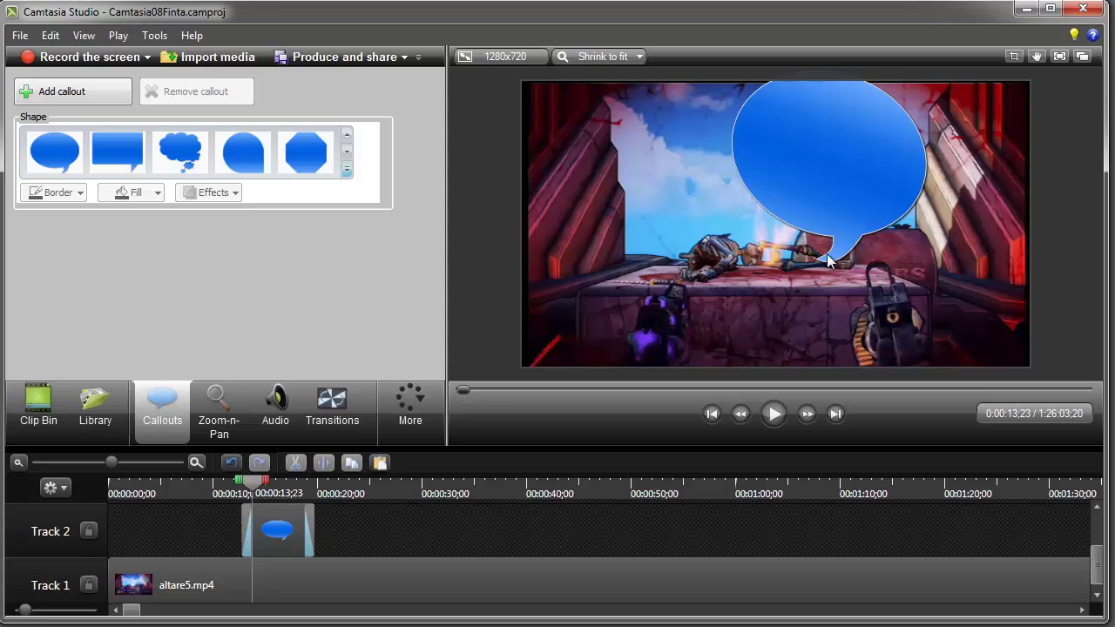
click(824, 170)
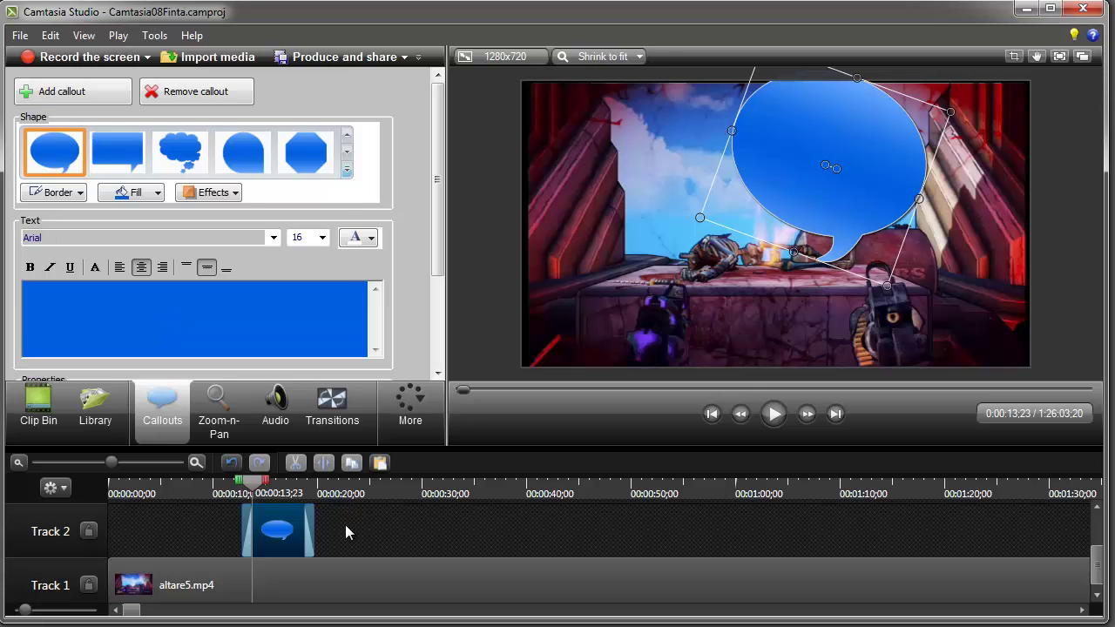
Step: Position the playhead at 0:00:16;00 and enter "Altare del sacrificio" as the speech bubble's text
drag(254, 482, 296, 482)
click(413, 543)
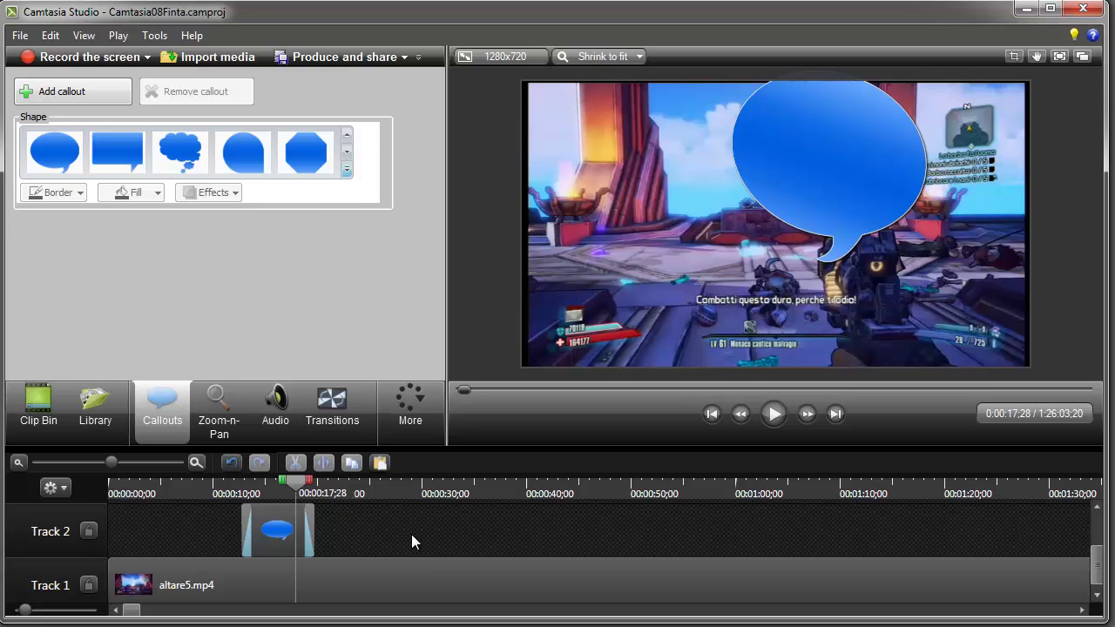
click(811, 204)
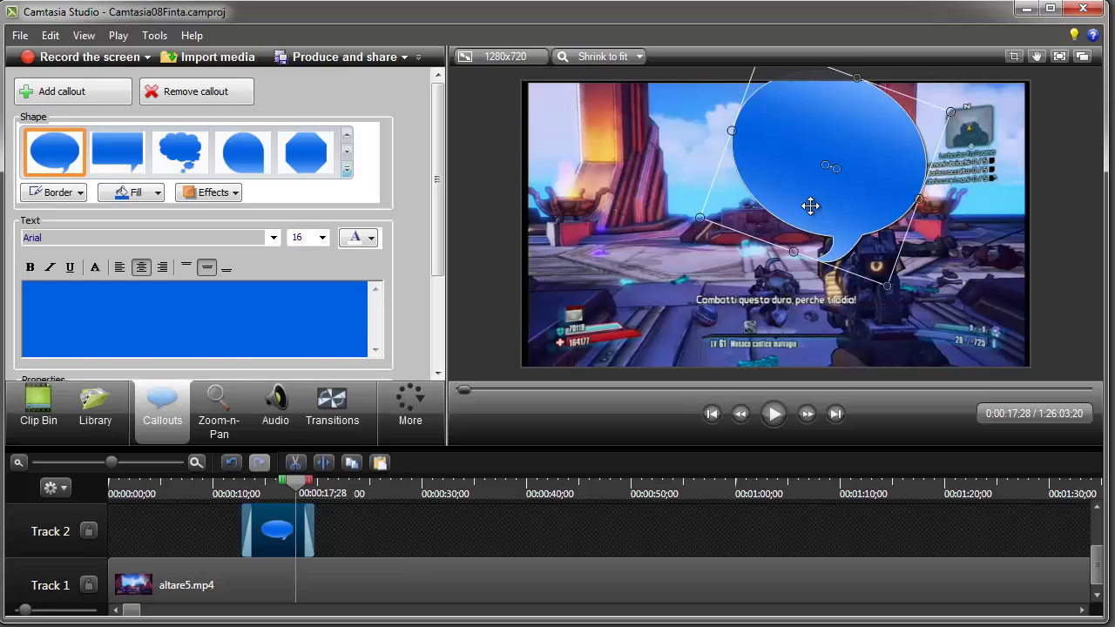
drag(305, 498, 274, 510)
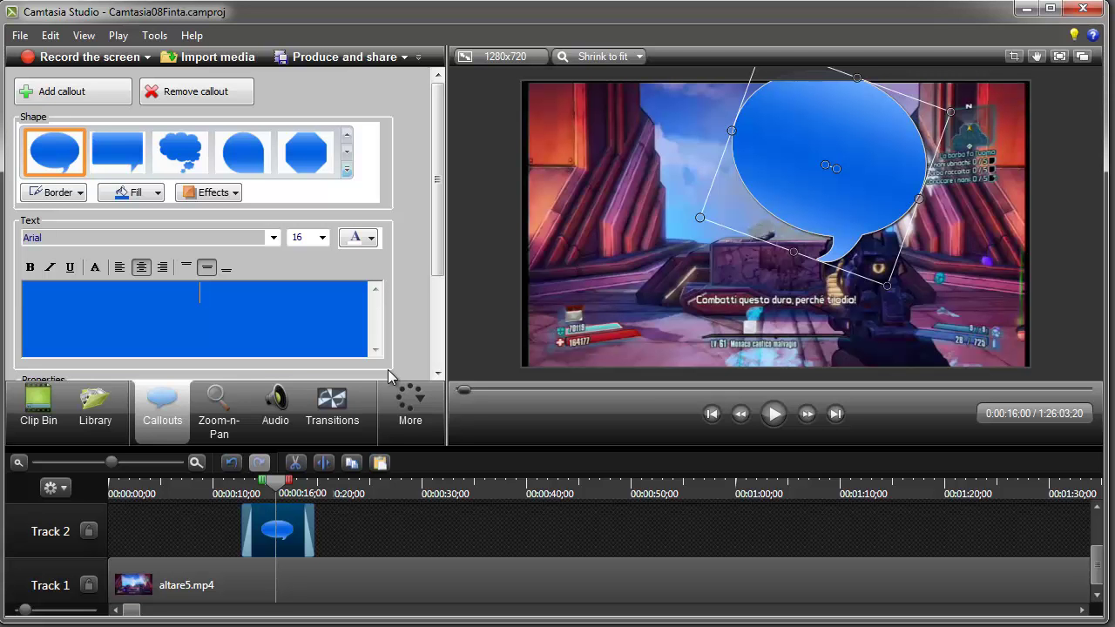
text(Altare del sacri)
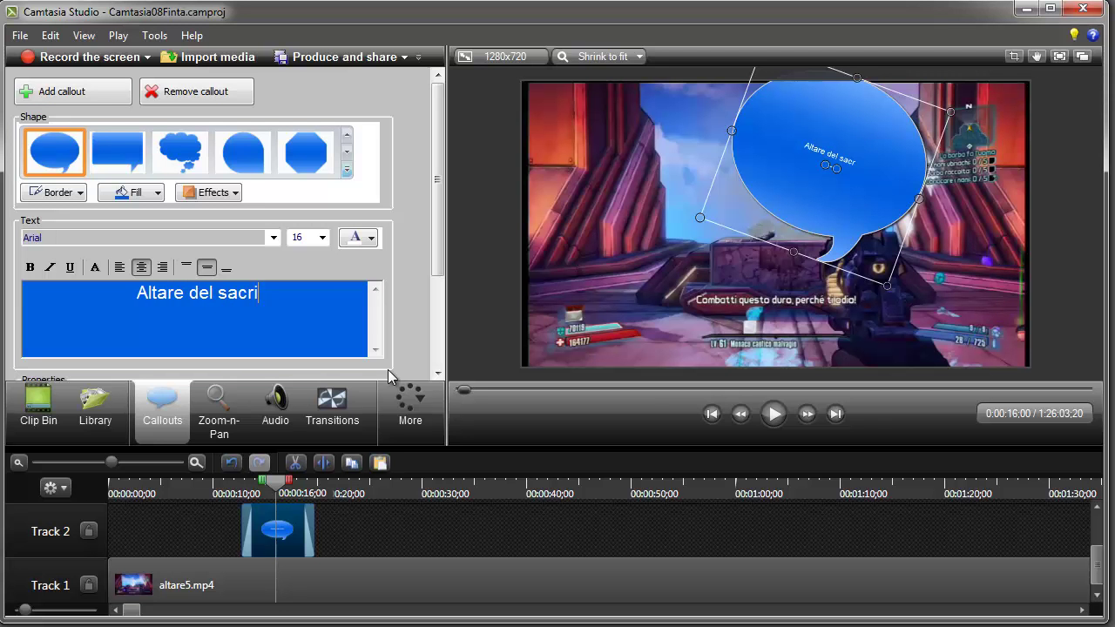
text(ficio)
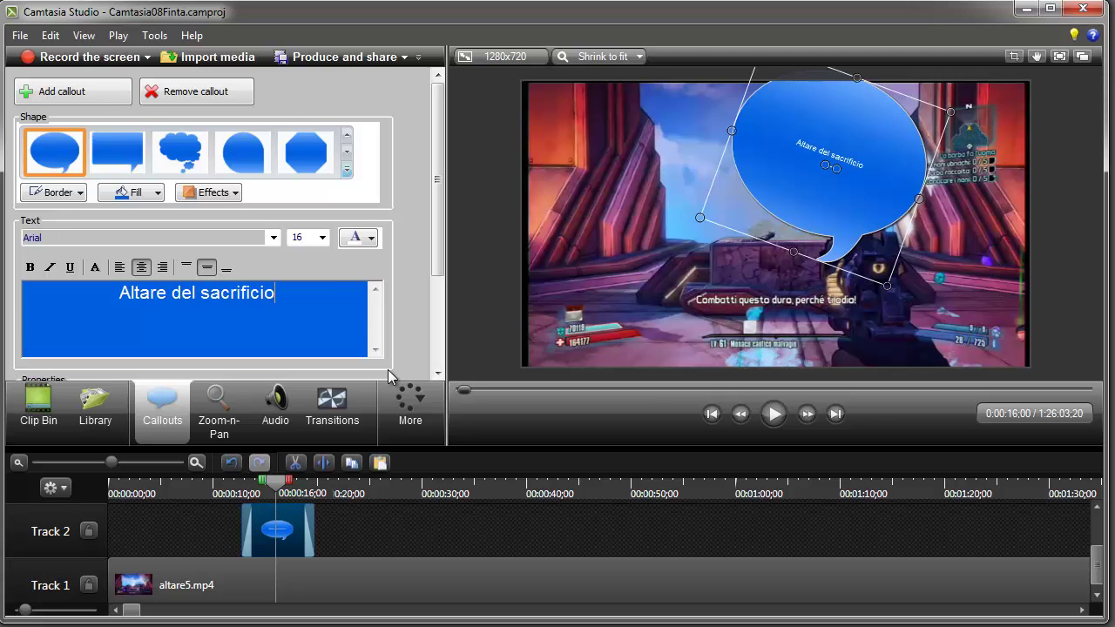
Step: Set the font size of the whole callout text to 26
drag(298, 302, 105, 297)
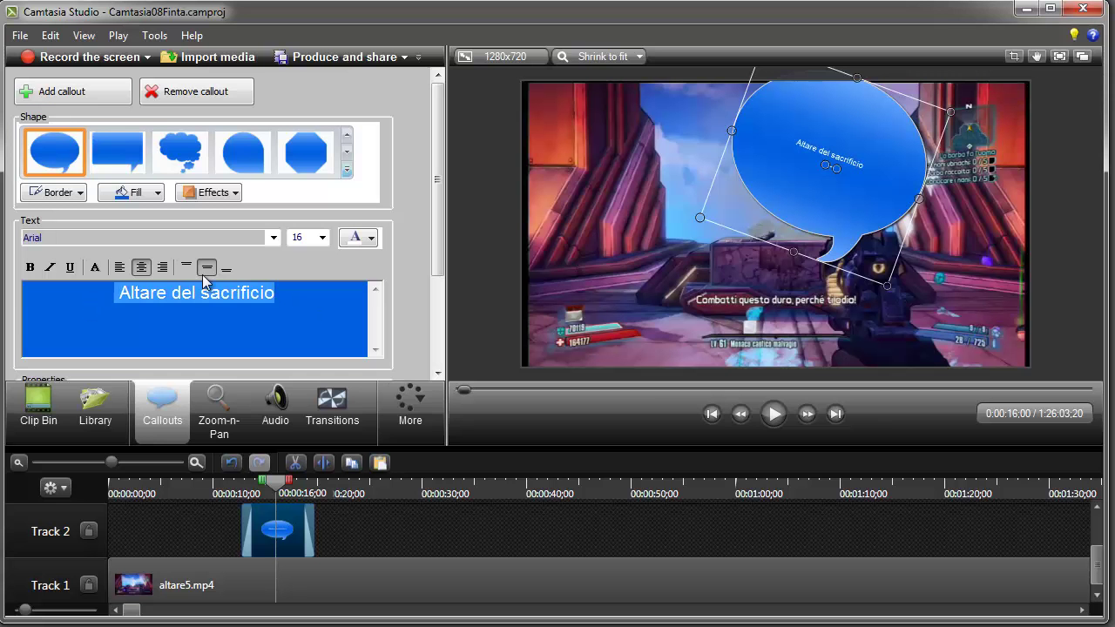
click(323, 238)
click(319, 379)
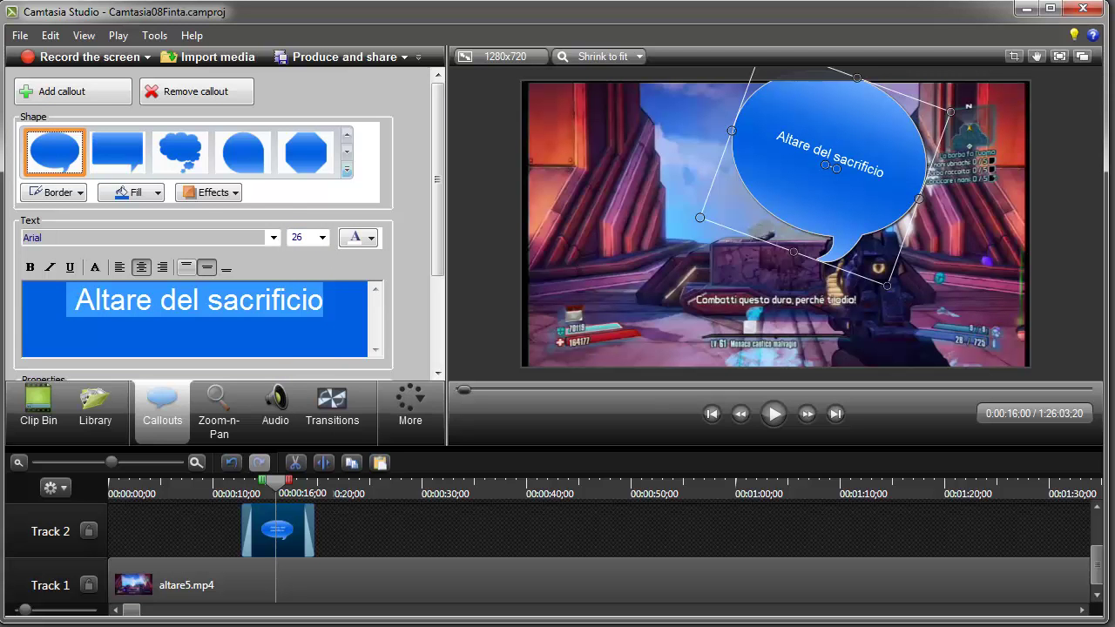
Step: Apply the fourth, beveled effect style to the speech bubble callout
click(234, 193)
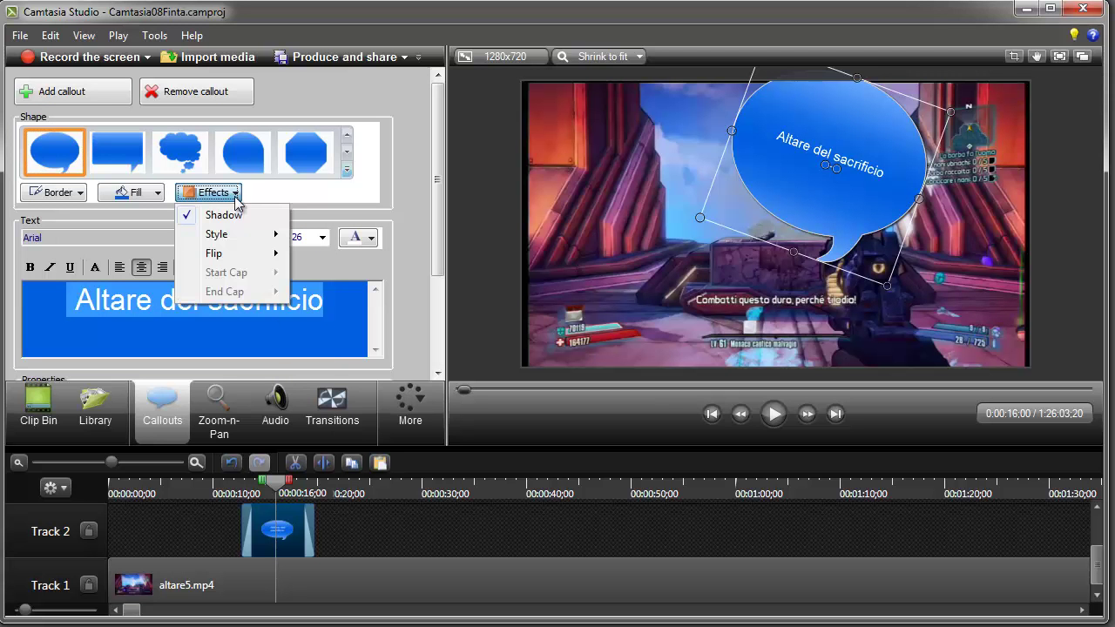
mouse_move(206, 259)
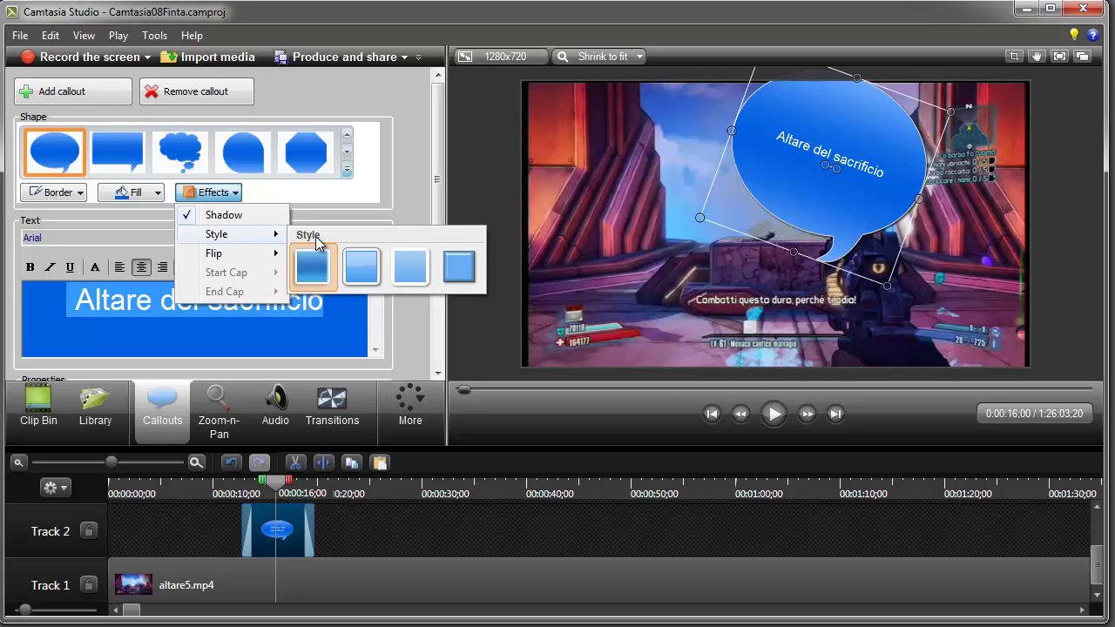
click(463, 272)
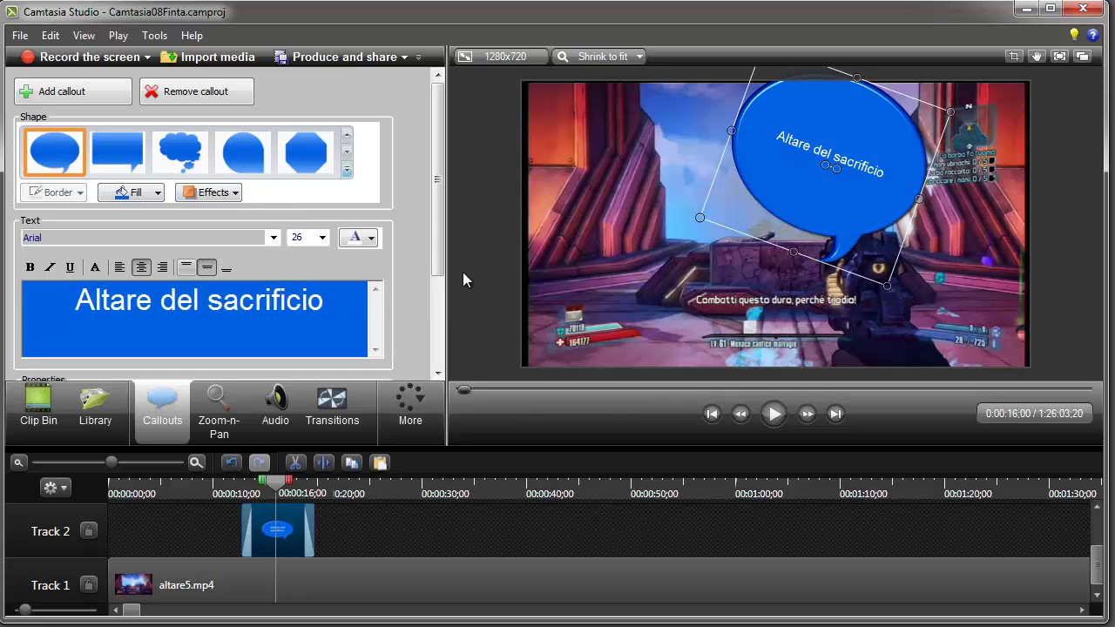
click(236, 193)
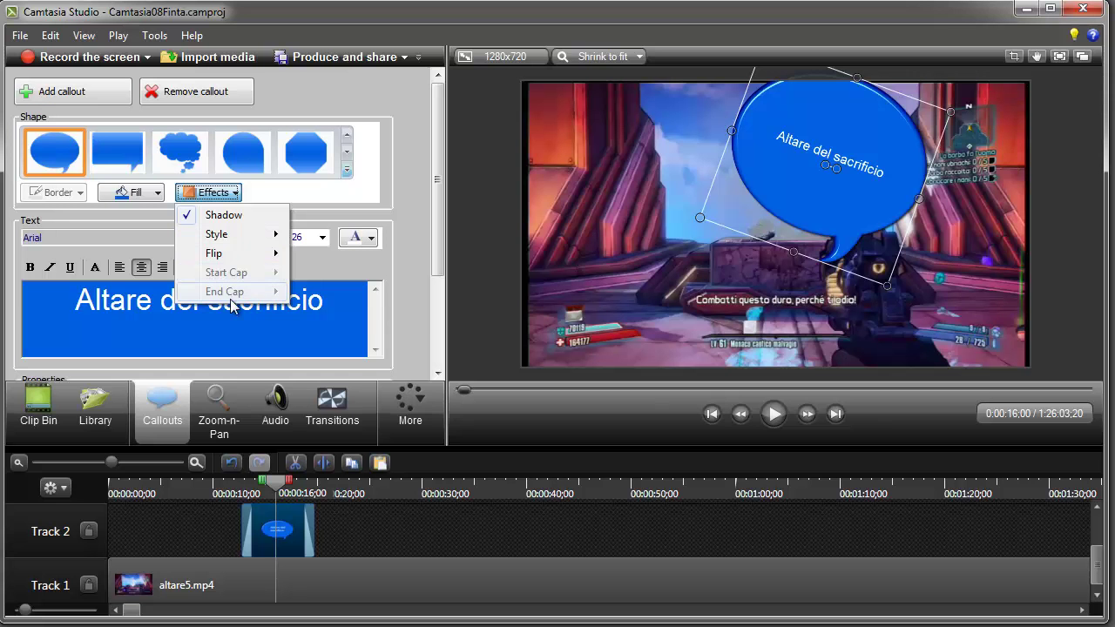
click(415, 320)
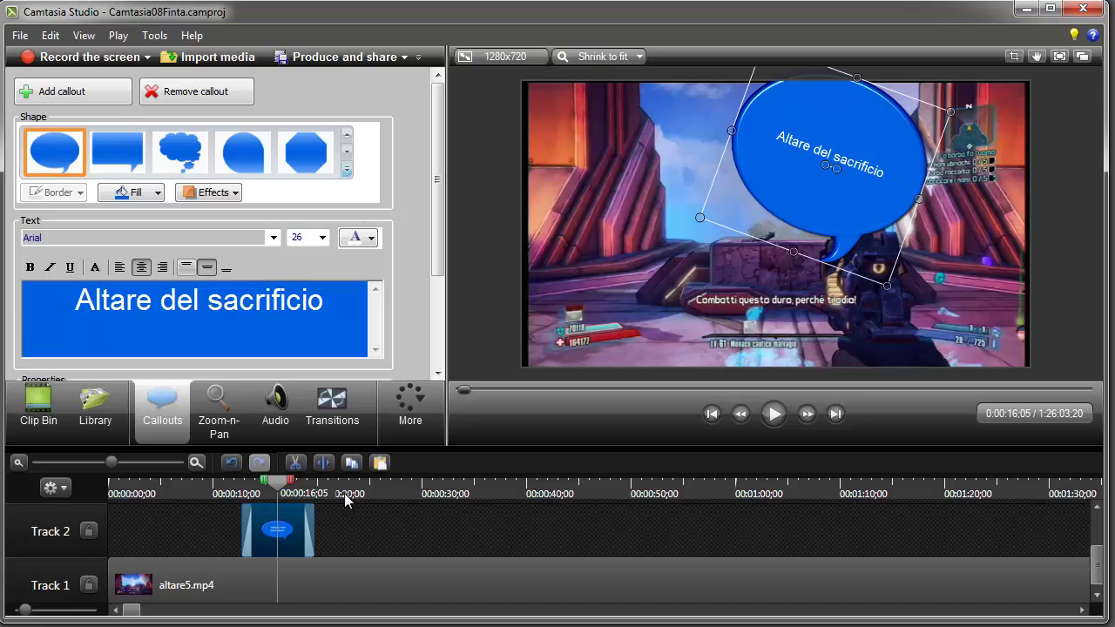
Step: Try the rectangular speech bubble, thought cloud and tapered arrow shapes on the selected callout
drag(278, 563, 279, 564)
click(127, 157)
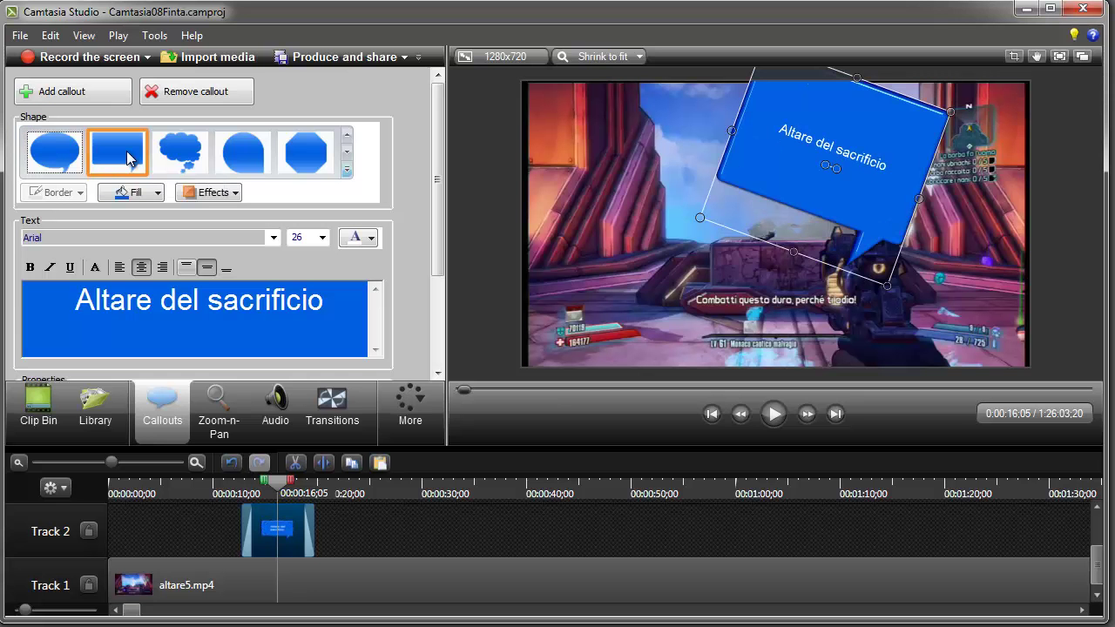
click(178, 152)
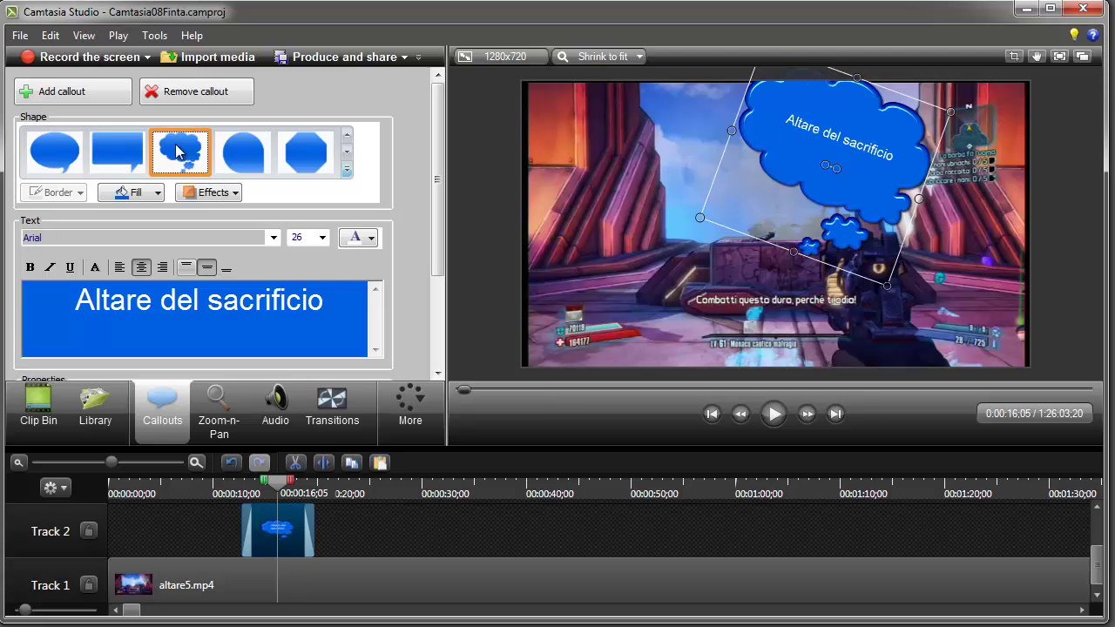
click(348, 170)
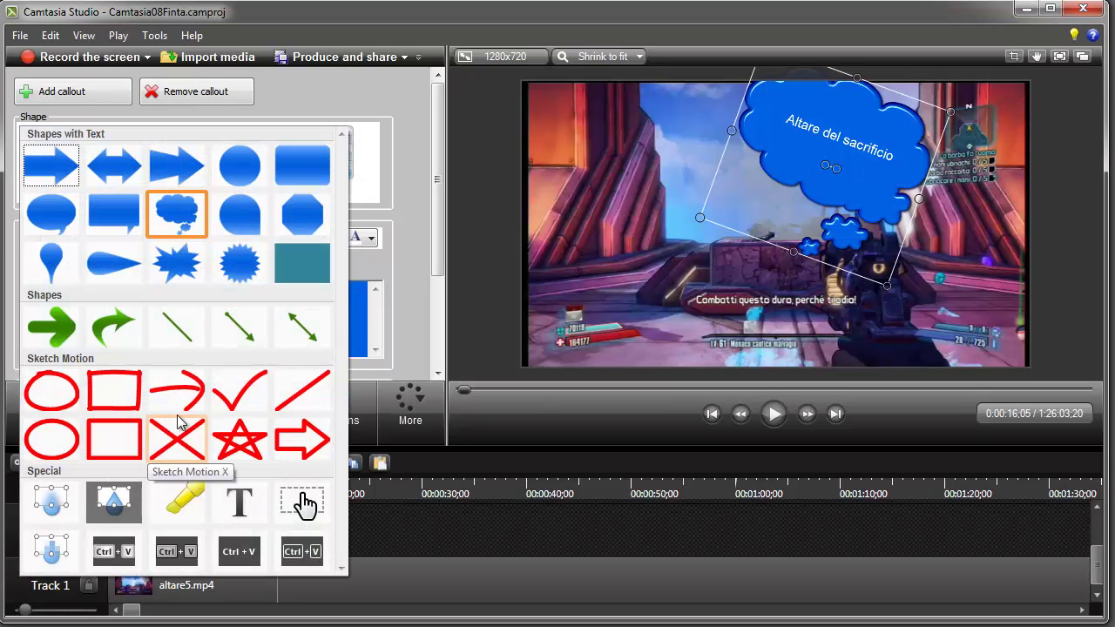
click(177, 166)
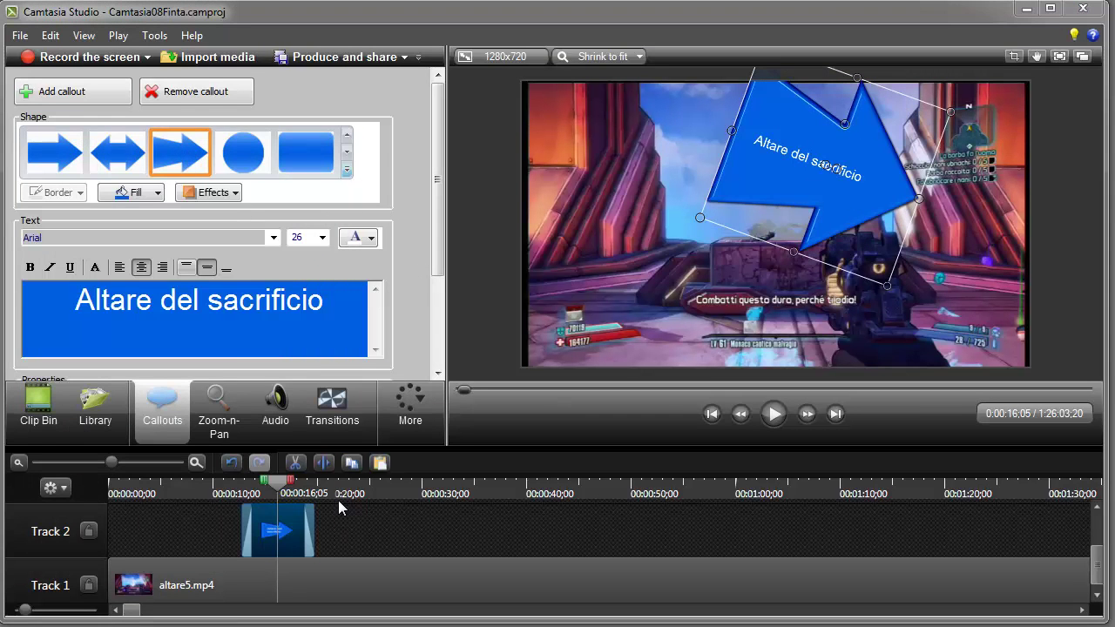
Step: Change the selected callout to the red outlined Sketch Motion block arrow and preview it at 0:00:14;27
drag(282, 493, 453, 454)
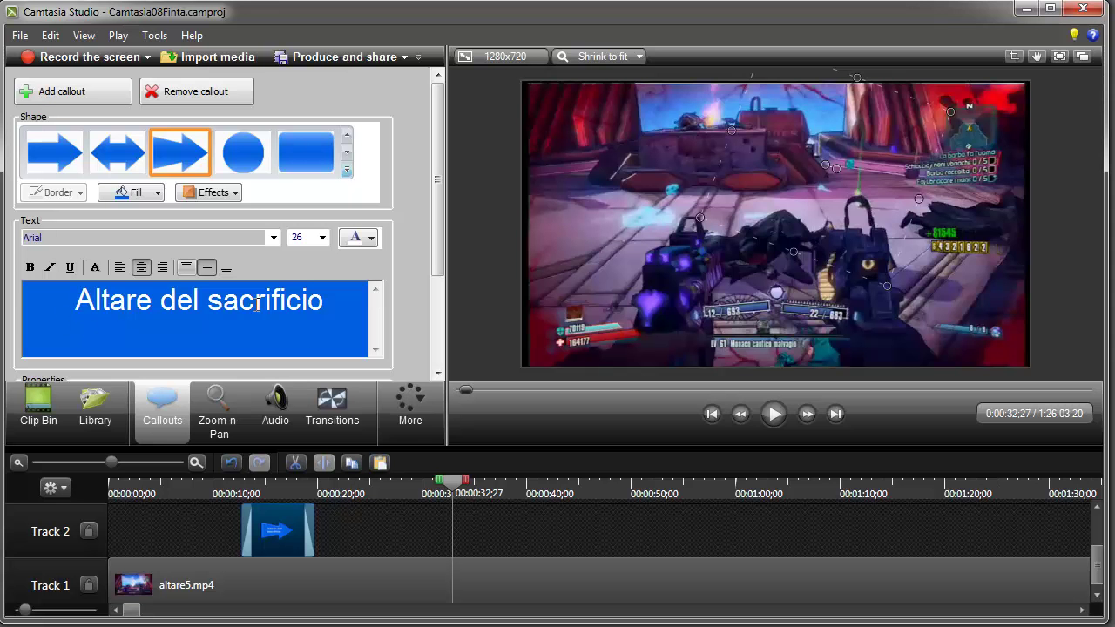
click(457, 494)
click(457, 494)
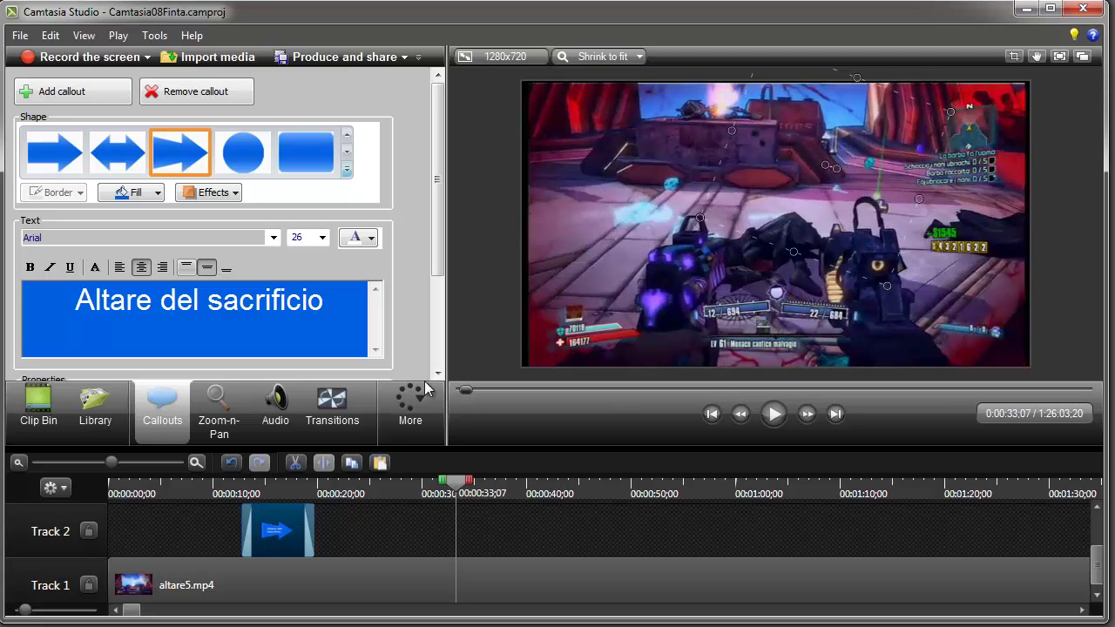
click(346, 170)
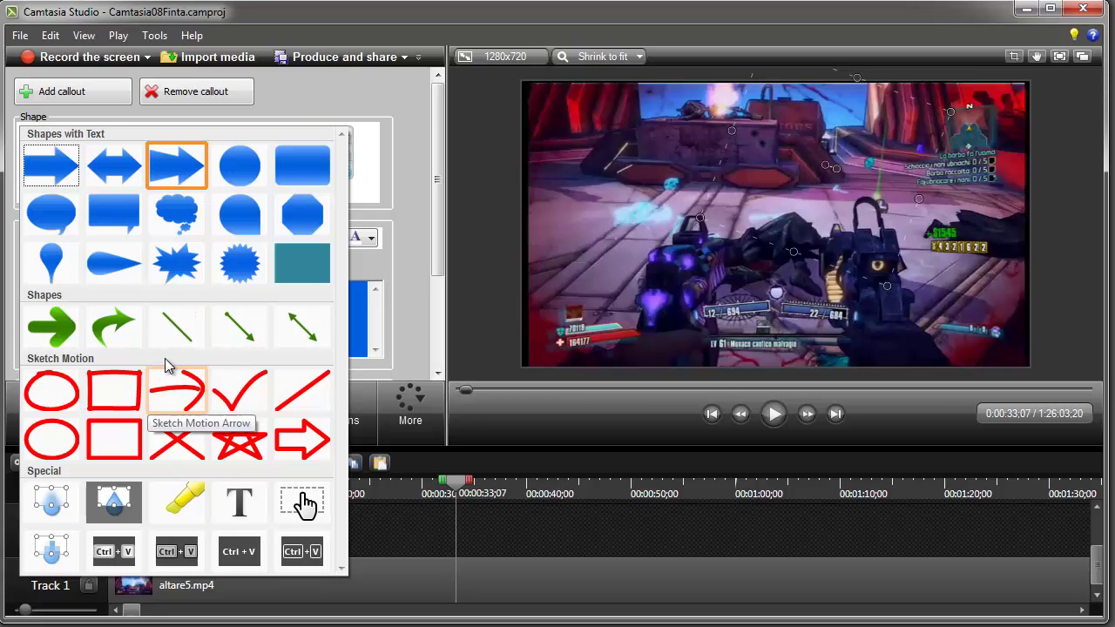
click(305, 442)
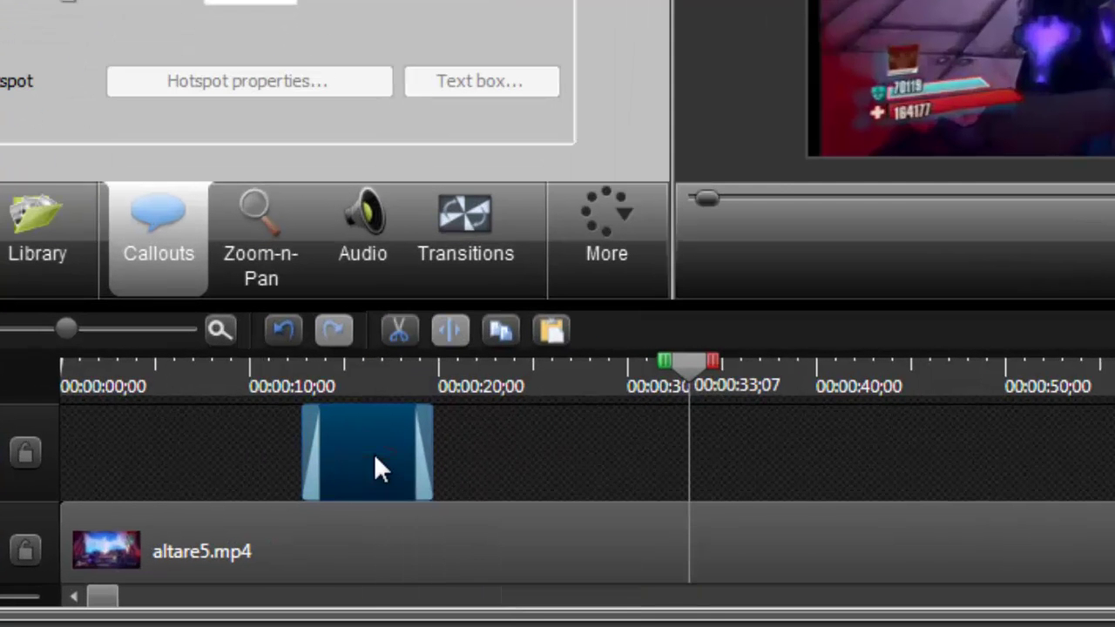
drag(690, 363, 346, 385)
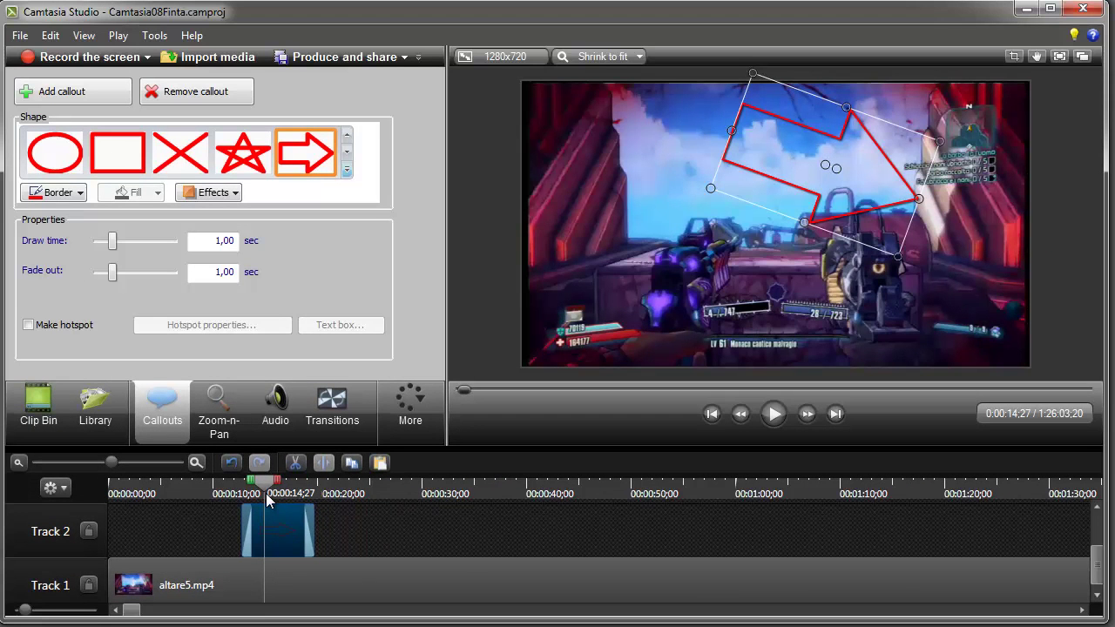
Step: Add a separate Sketch Motion Arrow callout at 0:00:29;24 and preview it at 0:00:30;24
drag(266, 493, 421, 487)
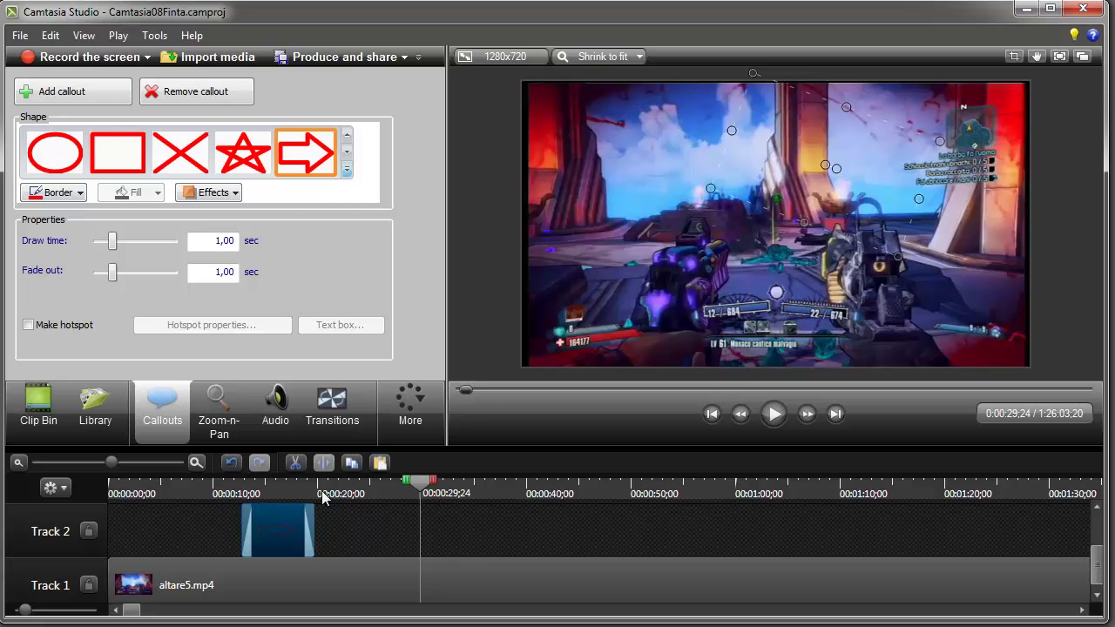
click(432, 545)
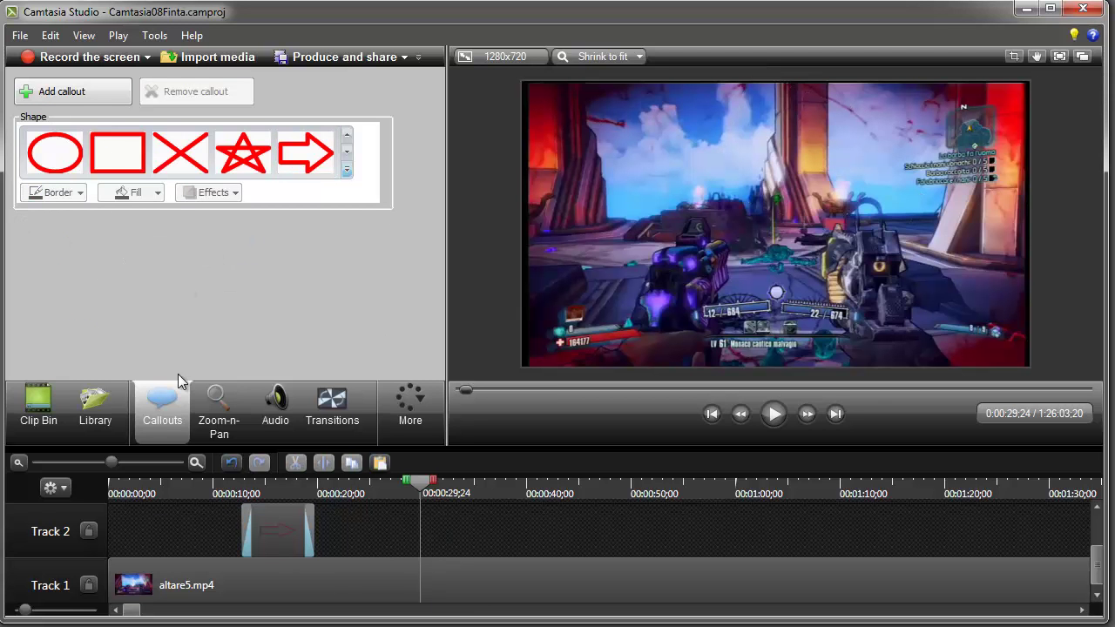
click(346, 170)
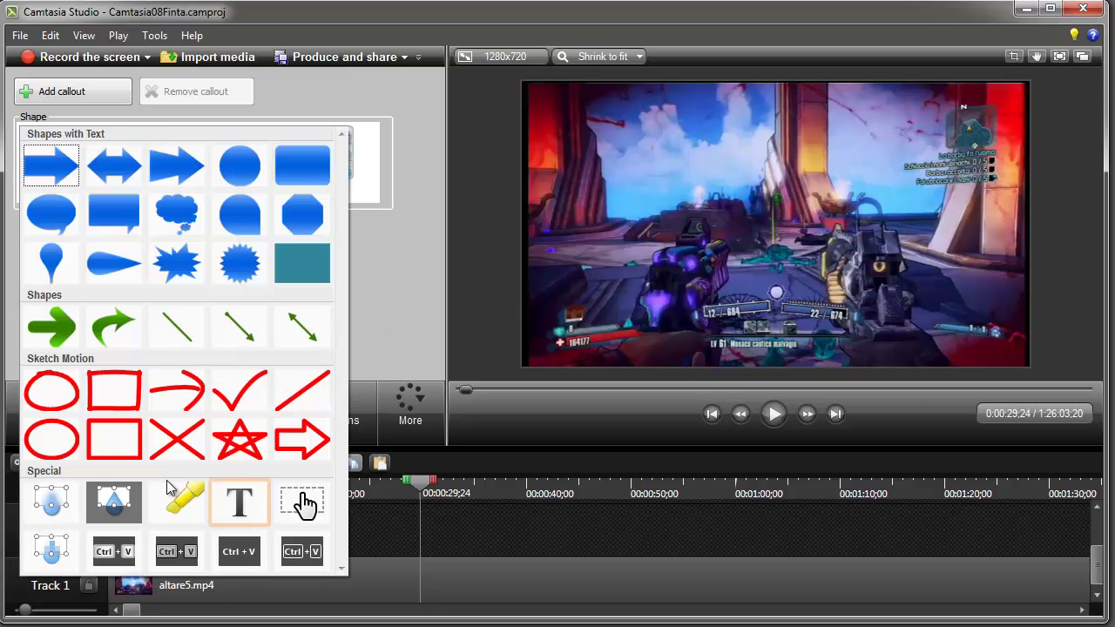
click(179, 392)
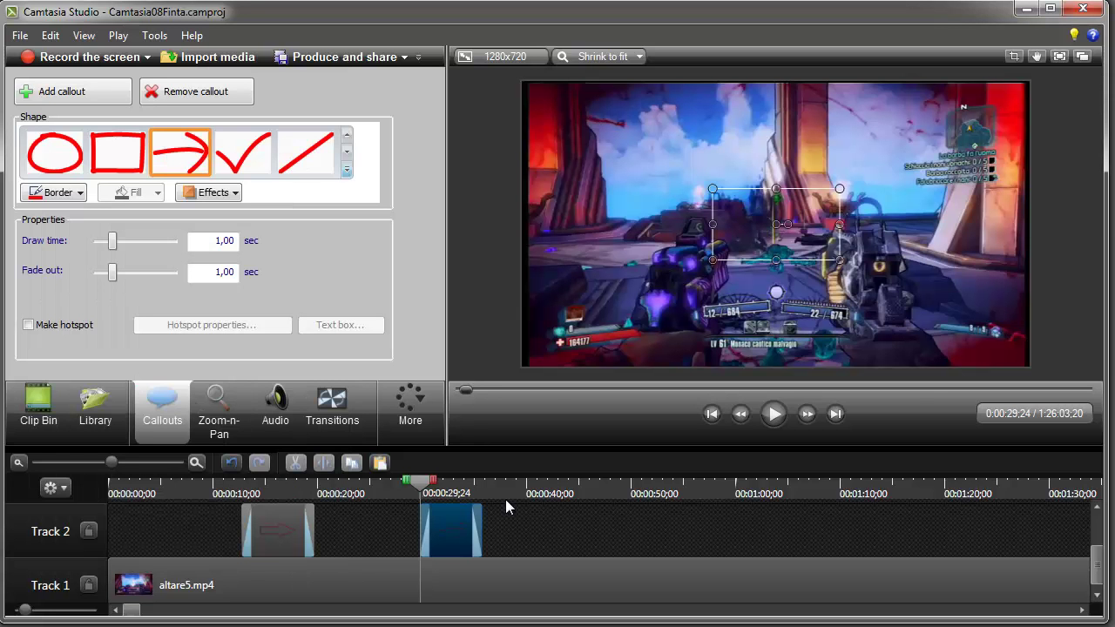
click(426, 494)
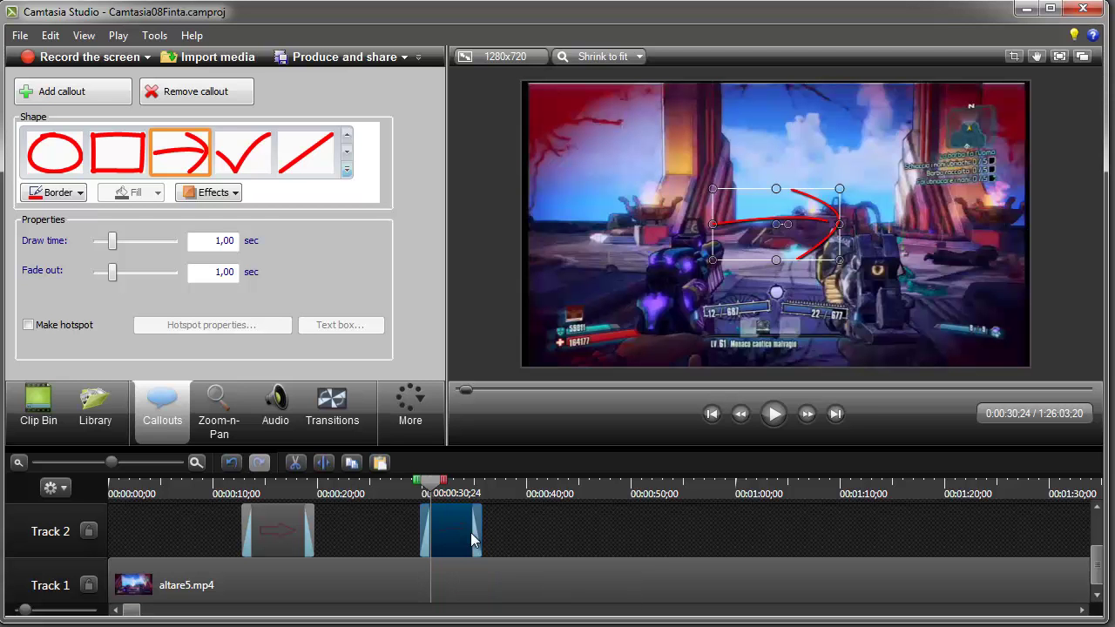
Step: Shift the Sketch Motion Arrow callout slightly earlier on Track 2 and move the block arrow callout slightly later
drag(469, 541, 450, 541)
click(374, 531)
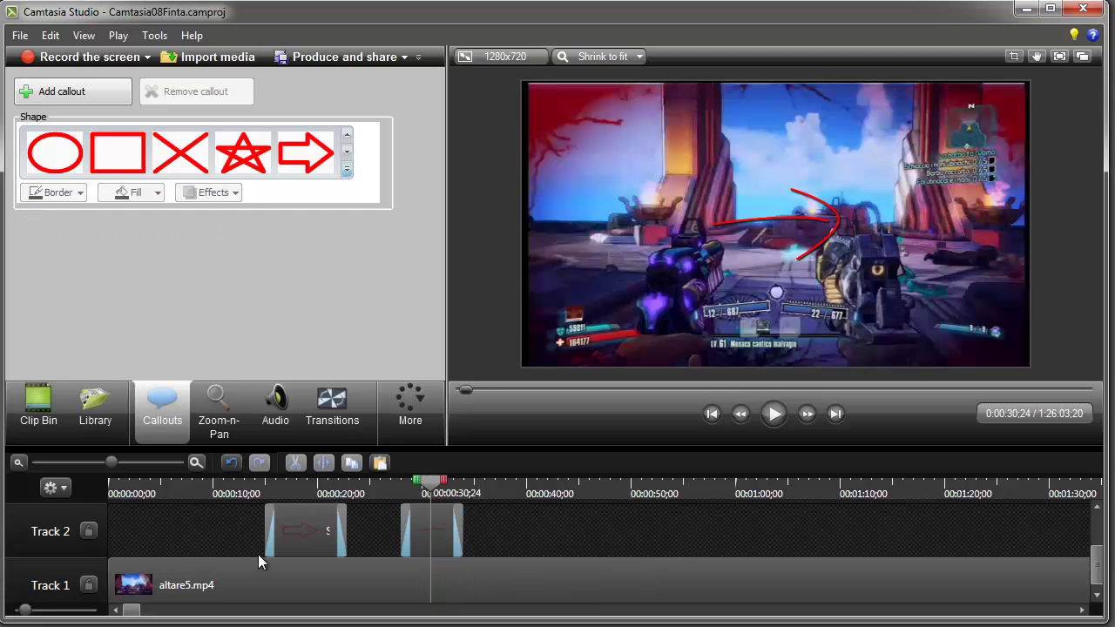
Step: Try a draw time of 3,20 sec on the block arrow callout and preview it from 0:00:12;23
click(269, 528)
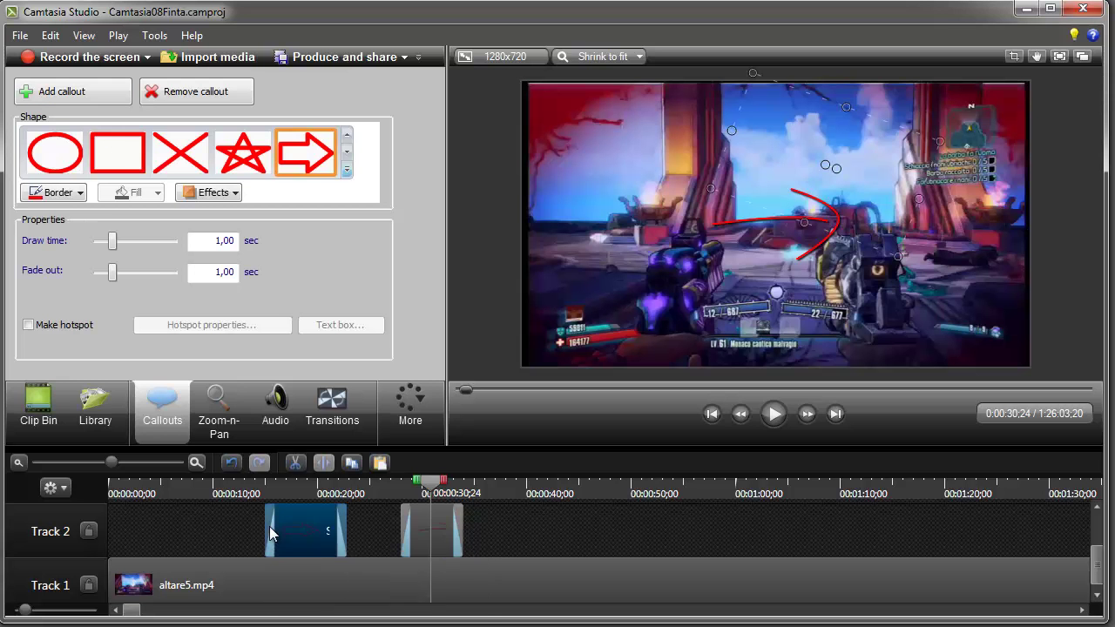
right_click(269, 527)
click(281, 520)
drag(114, 244, 149, 267)
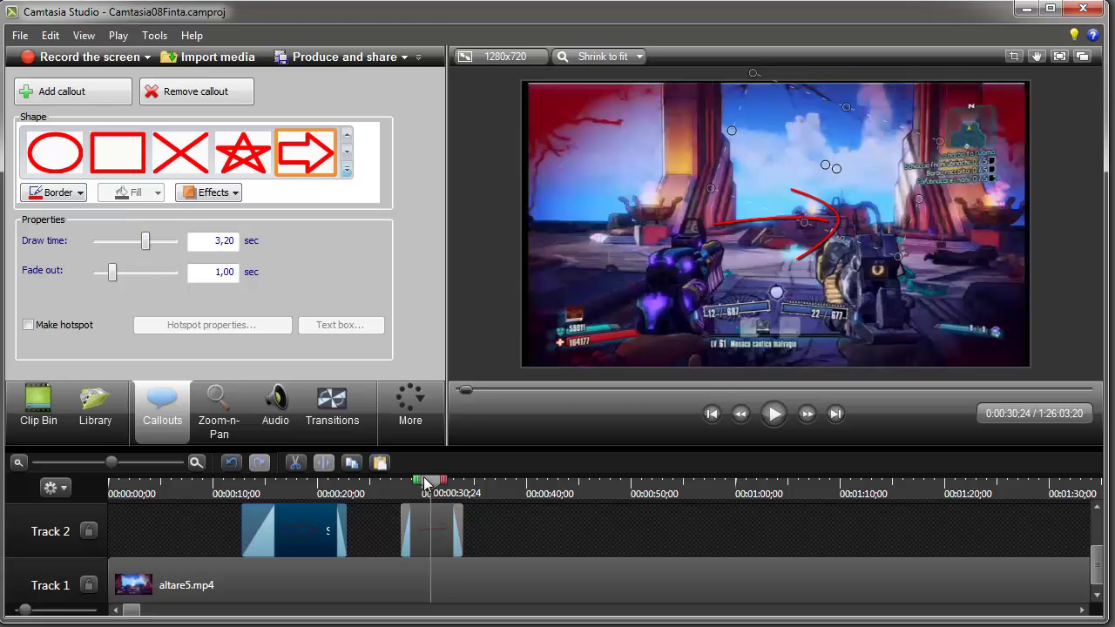
drag(426, 486, 241, 523)
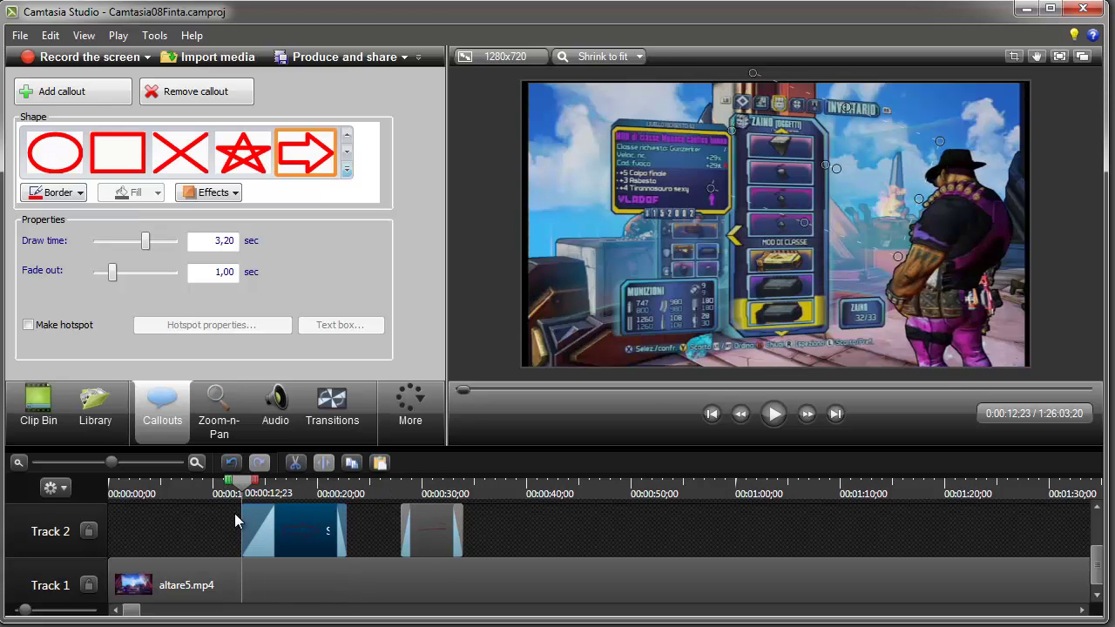
key(space)
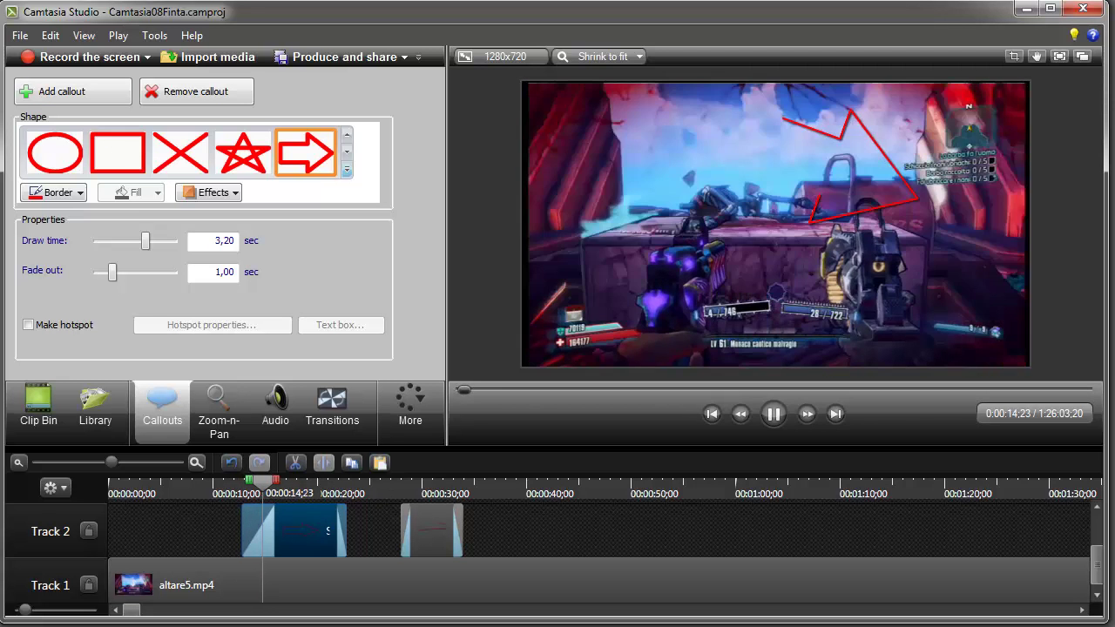
key(space)
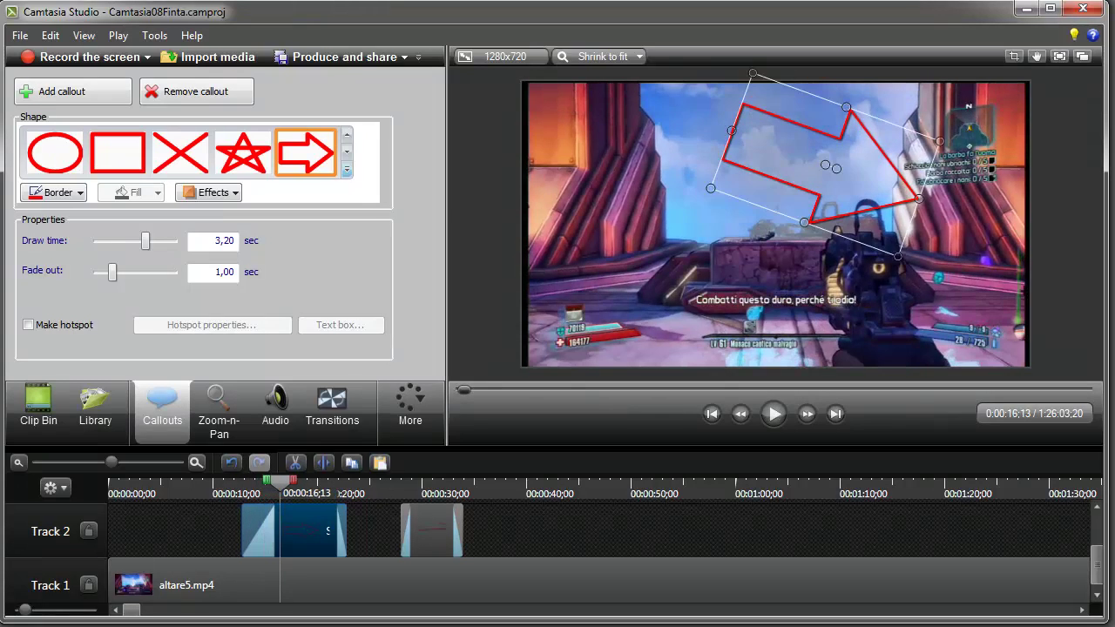
Step: Set the block arrow callout's draw time to 0,57 sec and preview it from 0:00:14;25
drag(146, 246, 105, 249)
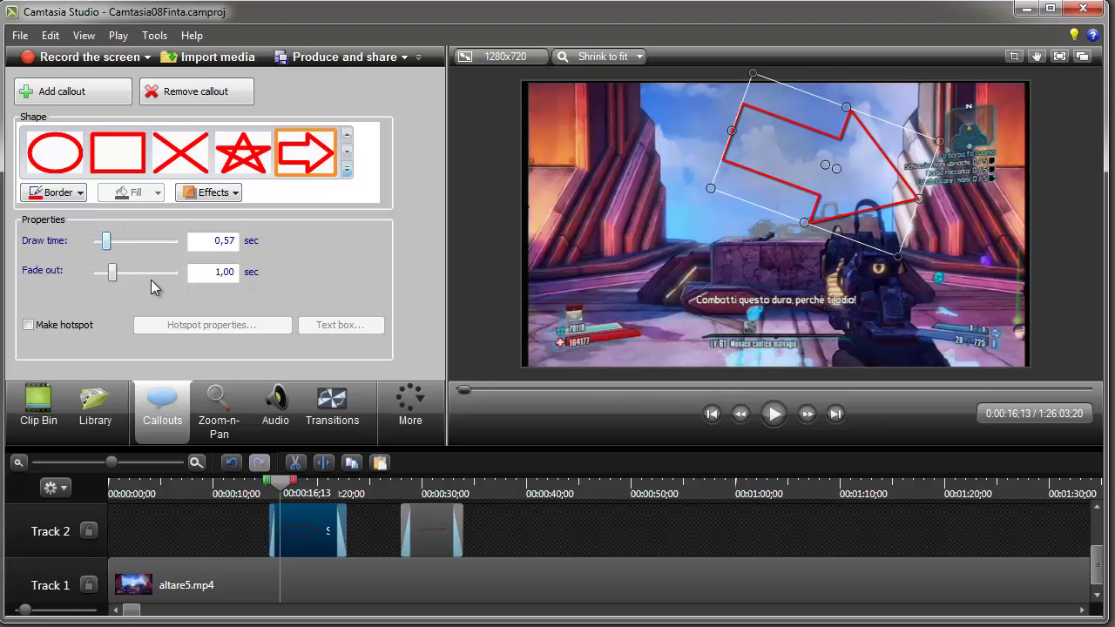
mouse_move(268, 482)
mouse_down()
mouse_move(258, 488)
mouse_move(276, 481)
mouse_up()
scroll(258, 523, up, 1)
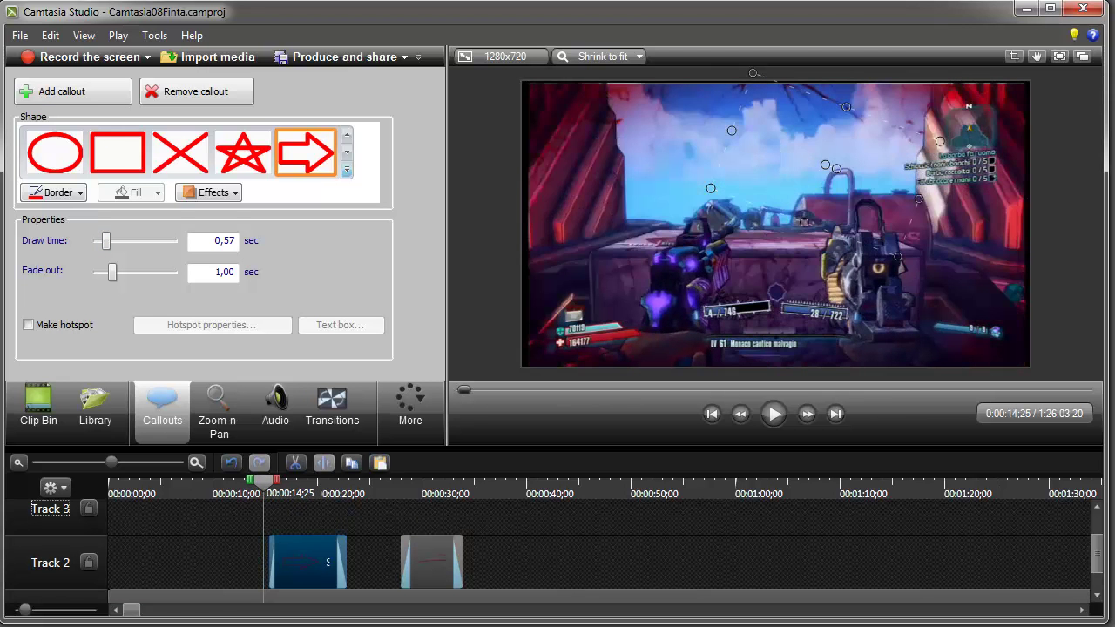
click(774, 414)
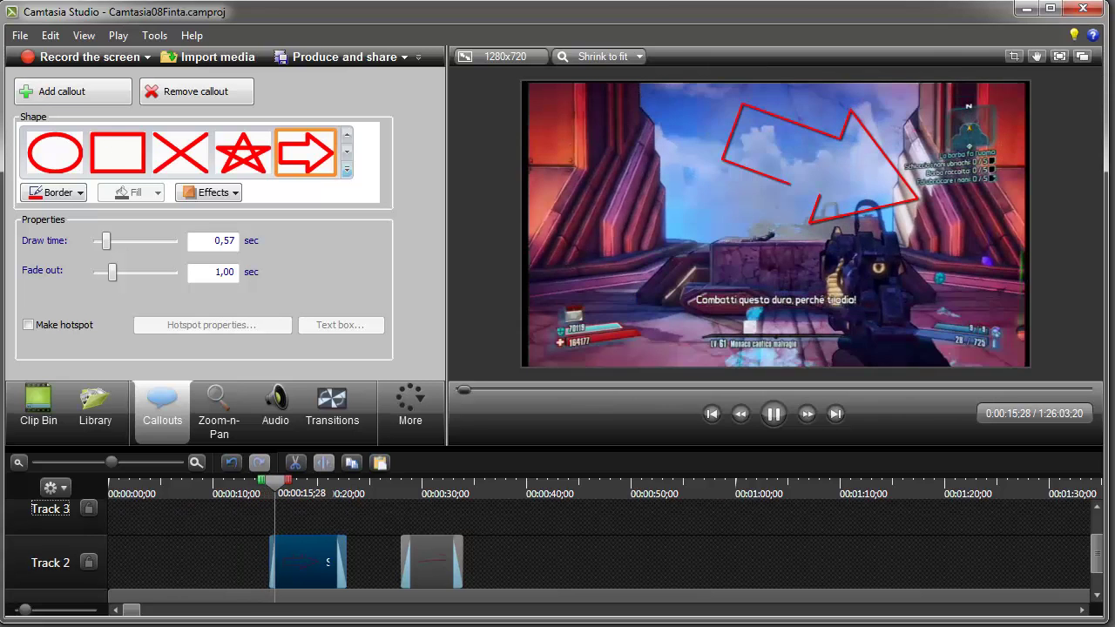
key(space)
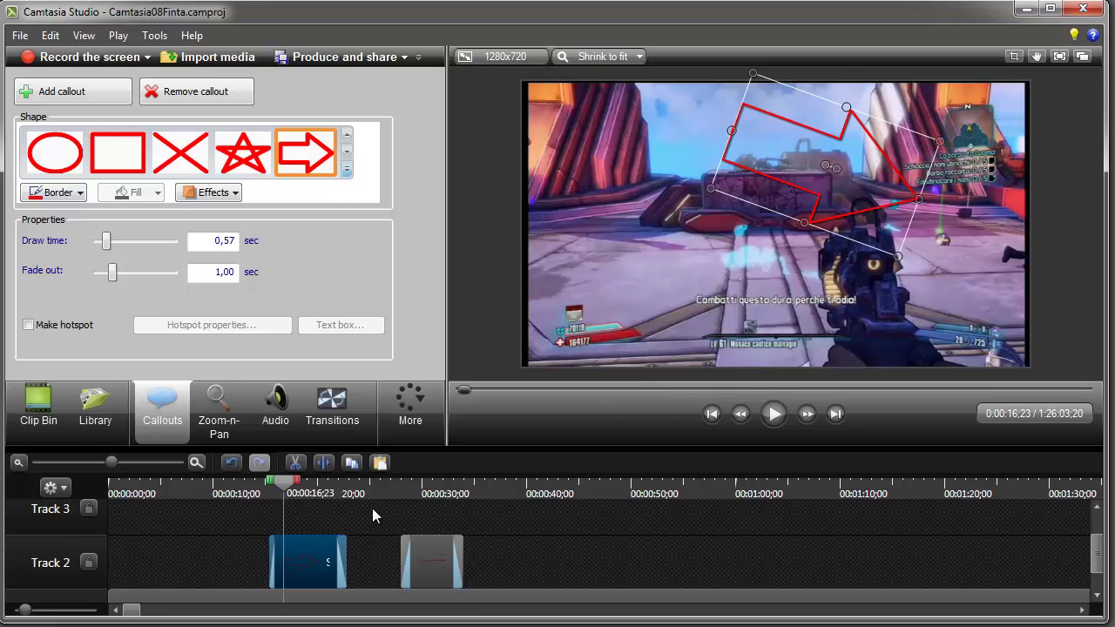
Step: Try making the block arrow a hotspot with the Jump to URL action, then dismiss the hotspot properties
click(29, 326)
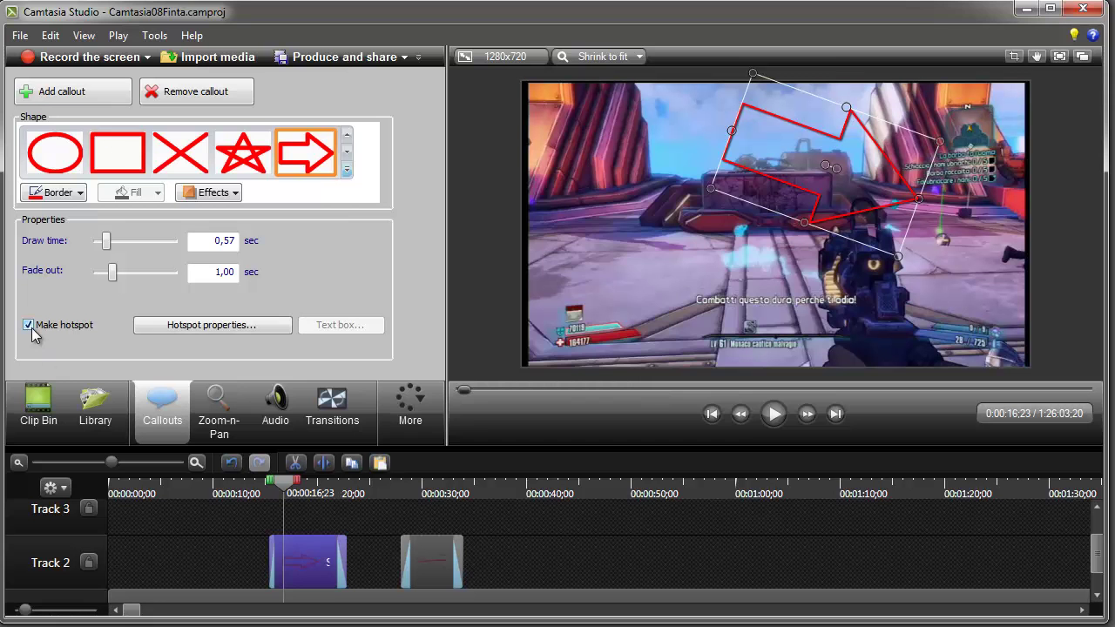
click(212, 325)
drag(559, 213, 456, 220)
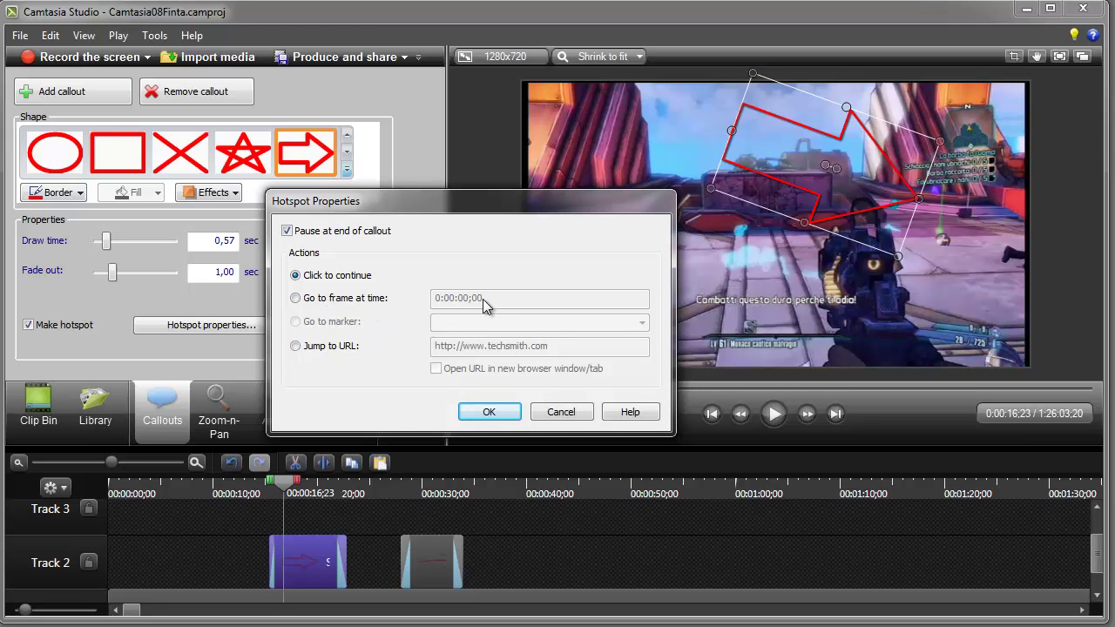
click(295, 347)
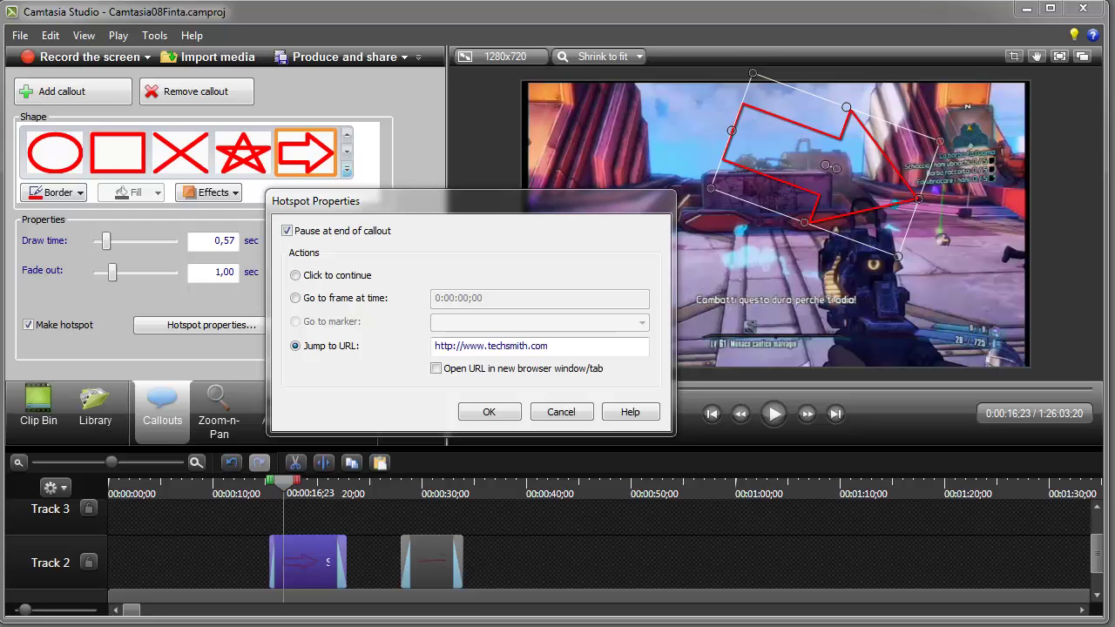
key(Escape)
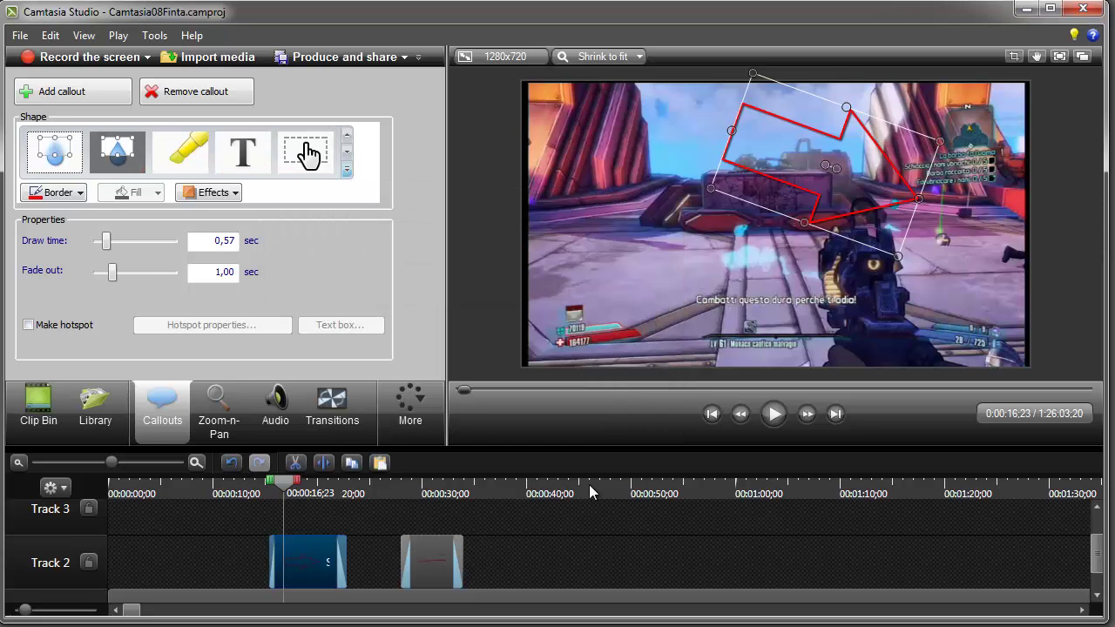
click(345, 170)
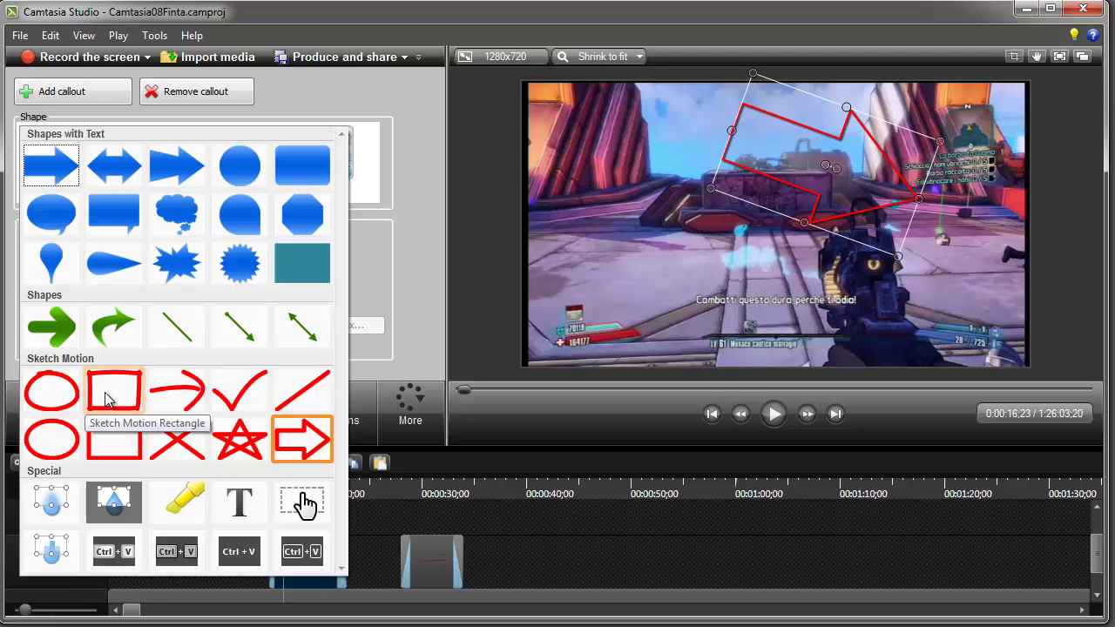
click(518, 569)
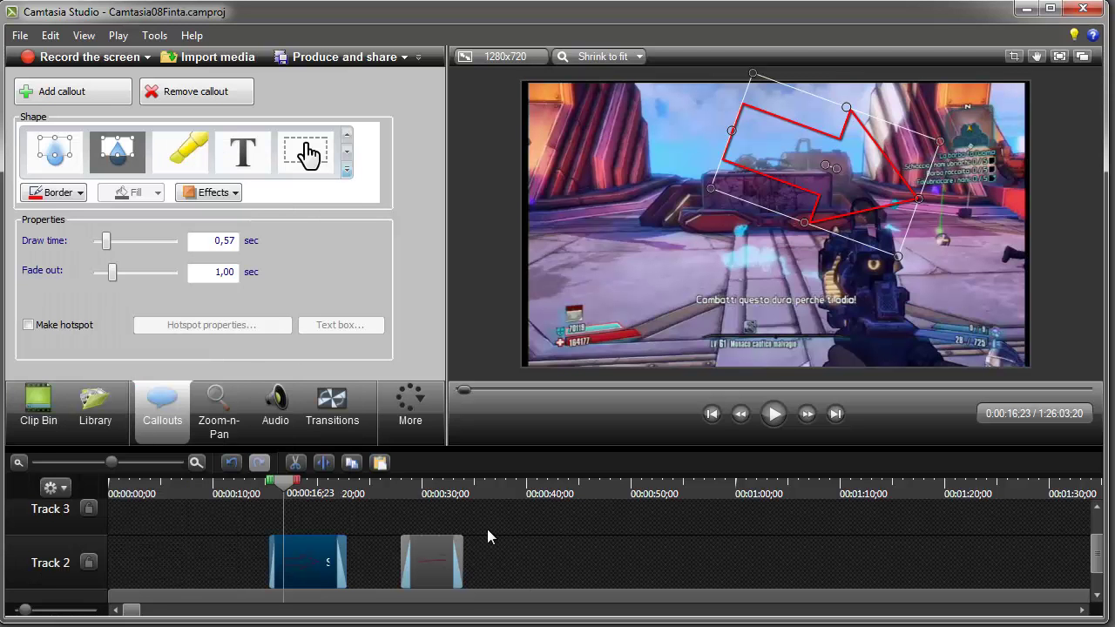
Step: Add a separate red Sketch Motion Rectangle callout on Track 2 at 0:00:38;23
drag(312, 484, 514, 487)
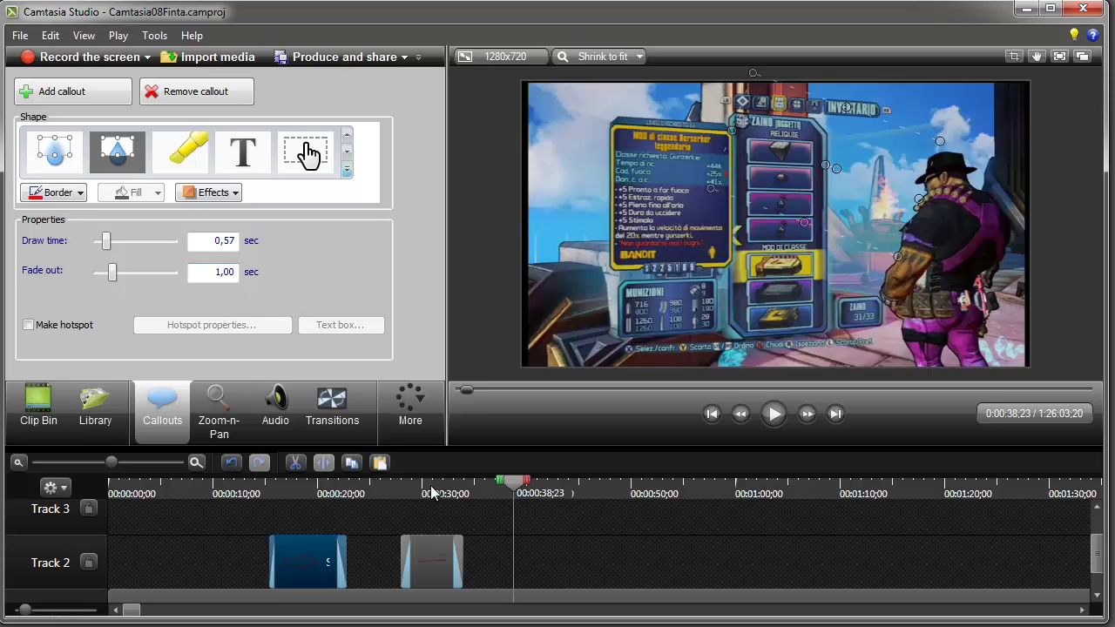
click(348, 174)
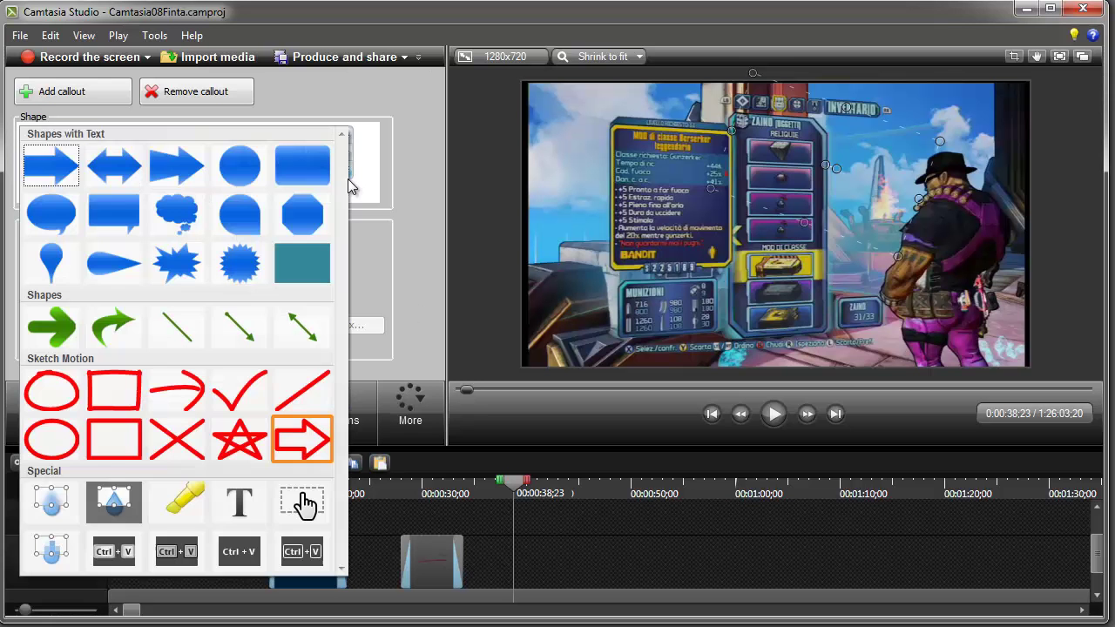
click(119, 438)
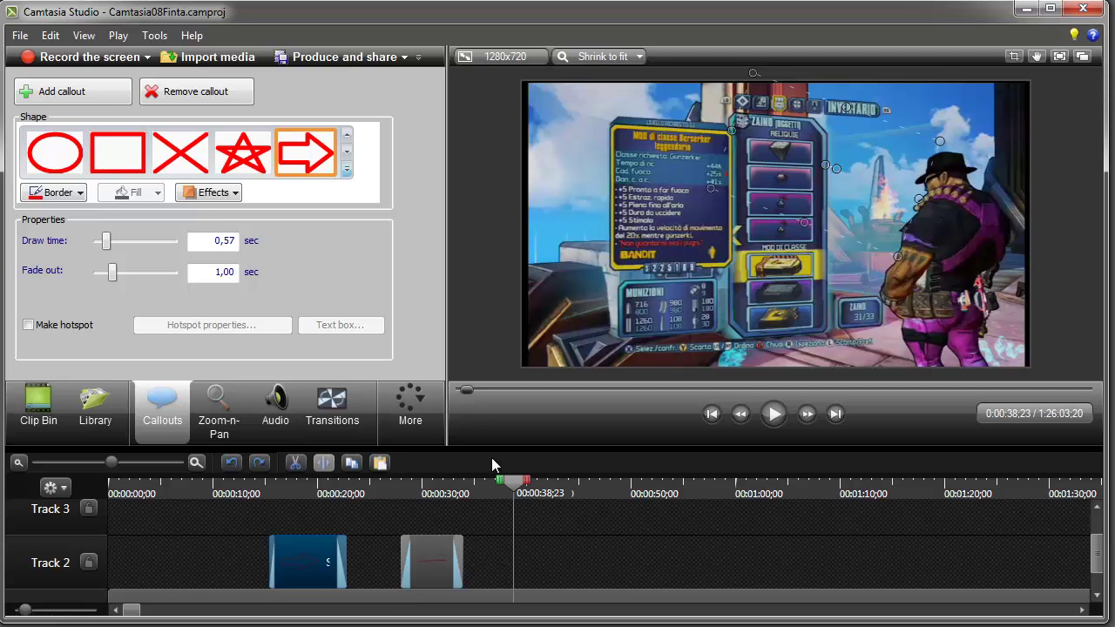
click(523, 582)
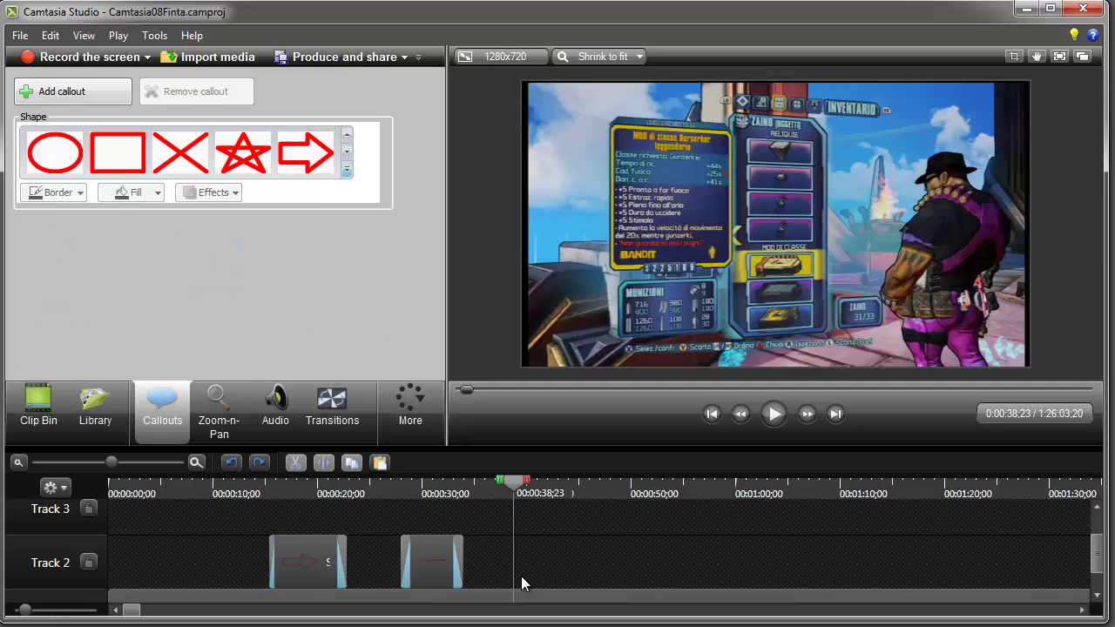
click(116, 158)
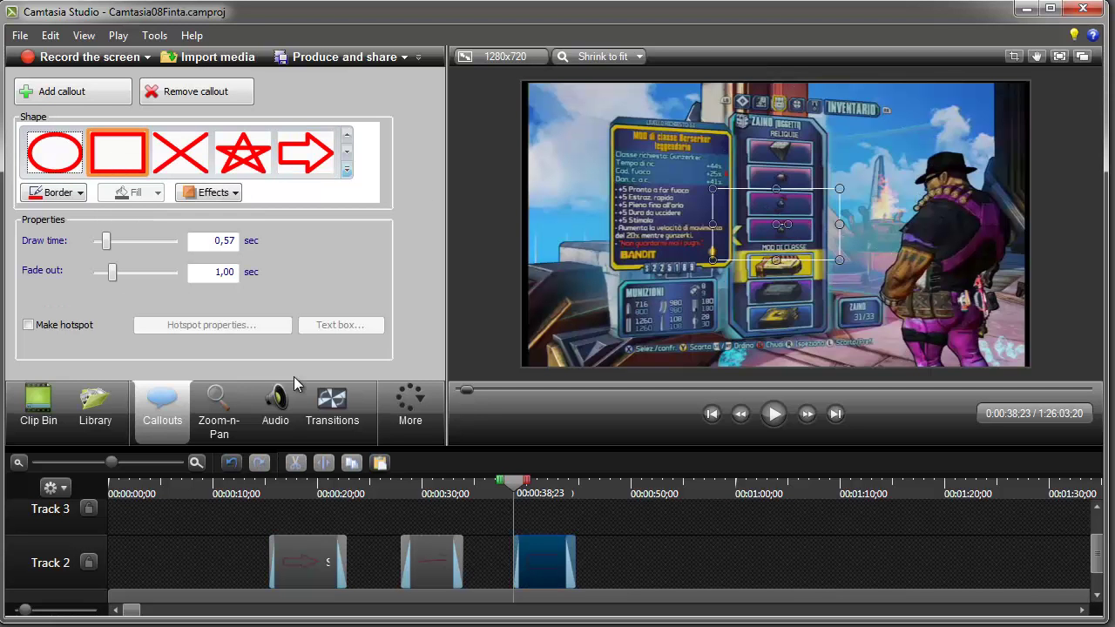
Step: Move and enlarge the rectangle callout to frame the item description box in the game inventory, and preview it
drag(803, 214, 697, 144)
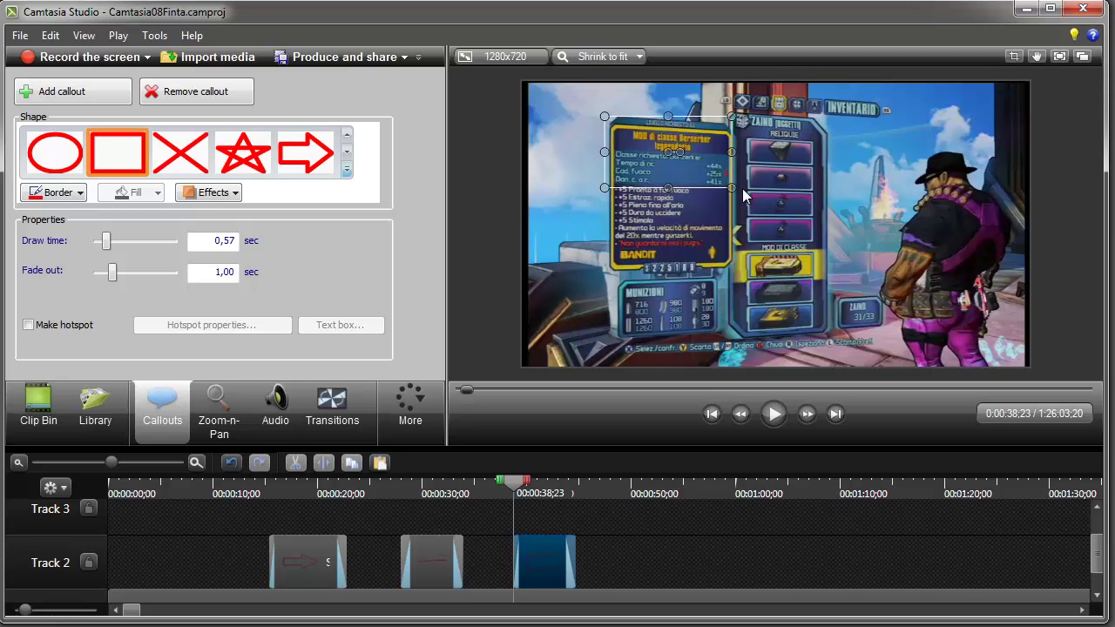
drag(730, 188, 733, 269)
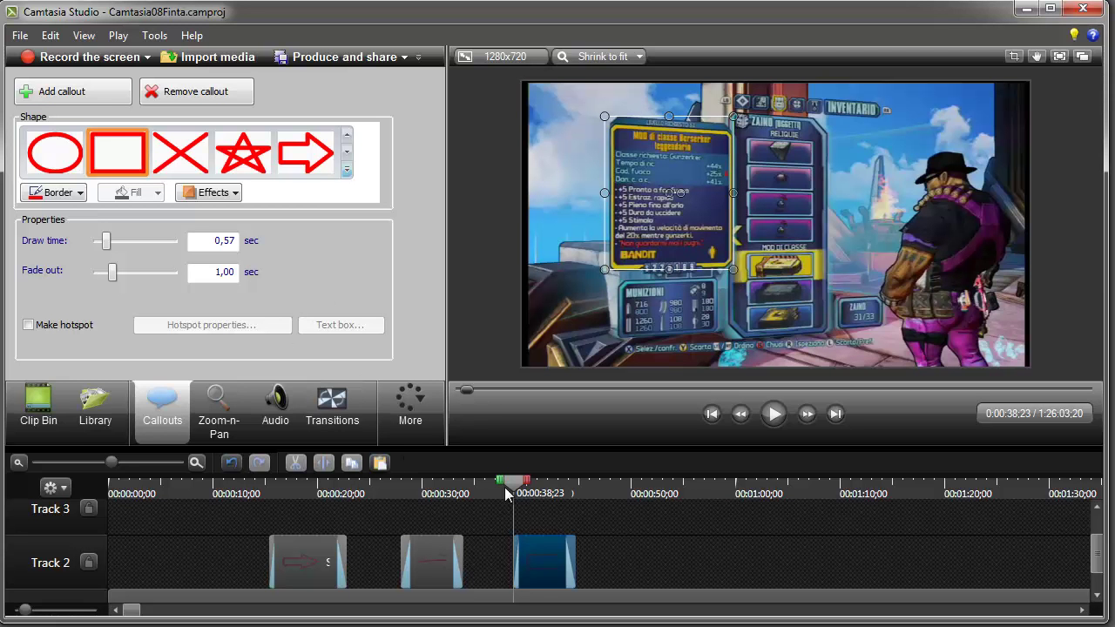
click(774, 414)
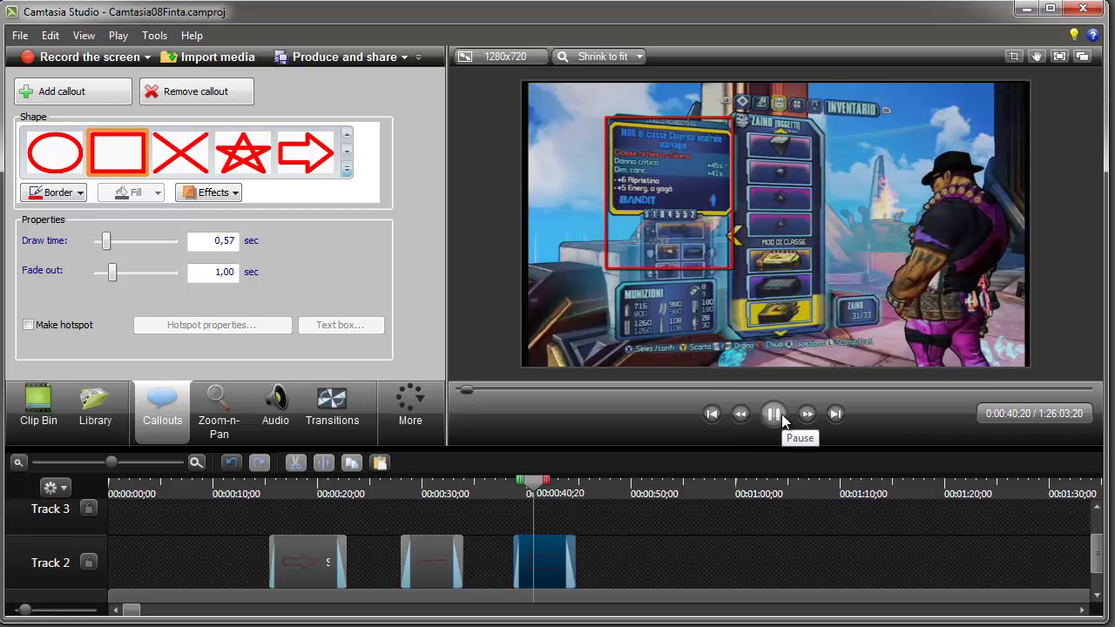
click(781, 414)
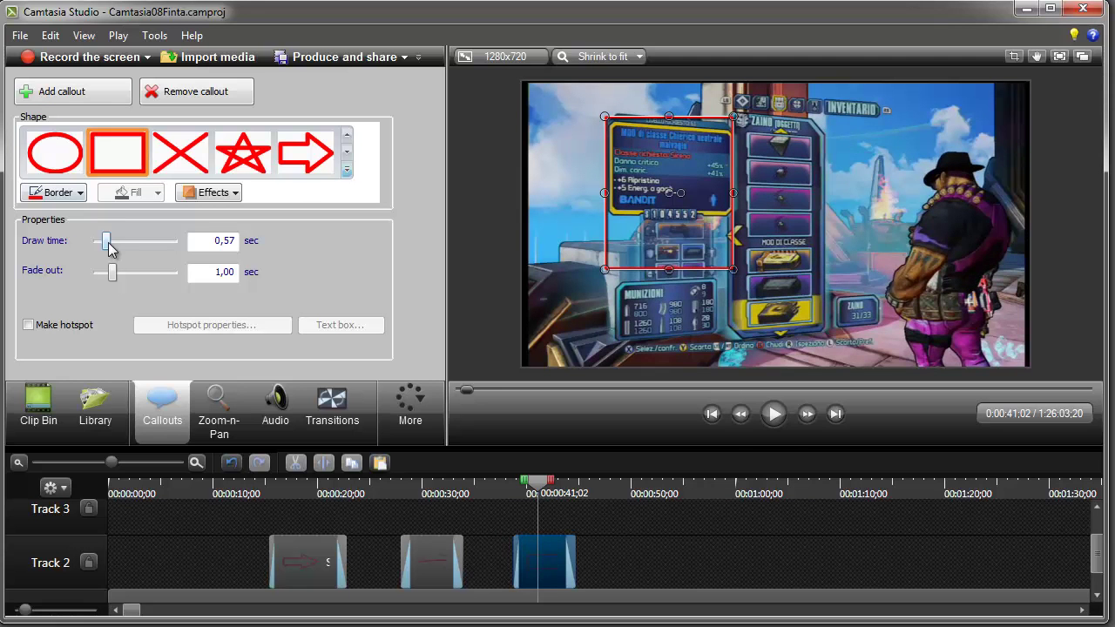
Step: Set the rectangle callout's draw time to 2,57 sec and give it a yellow border 9 px wide
drag(108, 242, 136, 243)
click(78, 194)
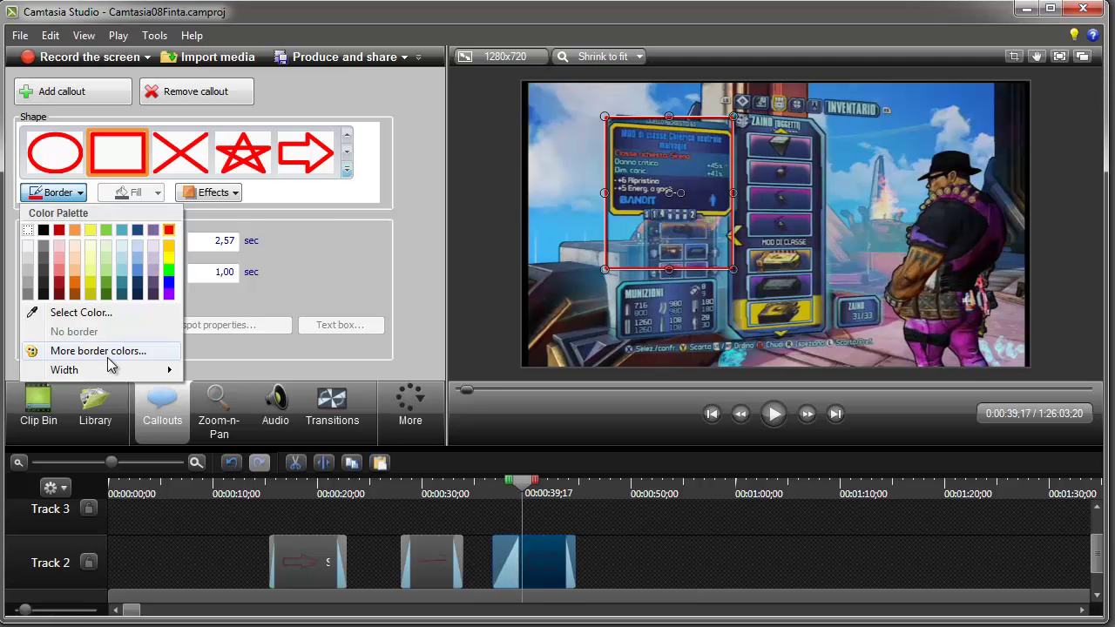
mouse_move(109, 374)
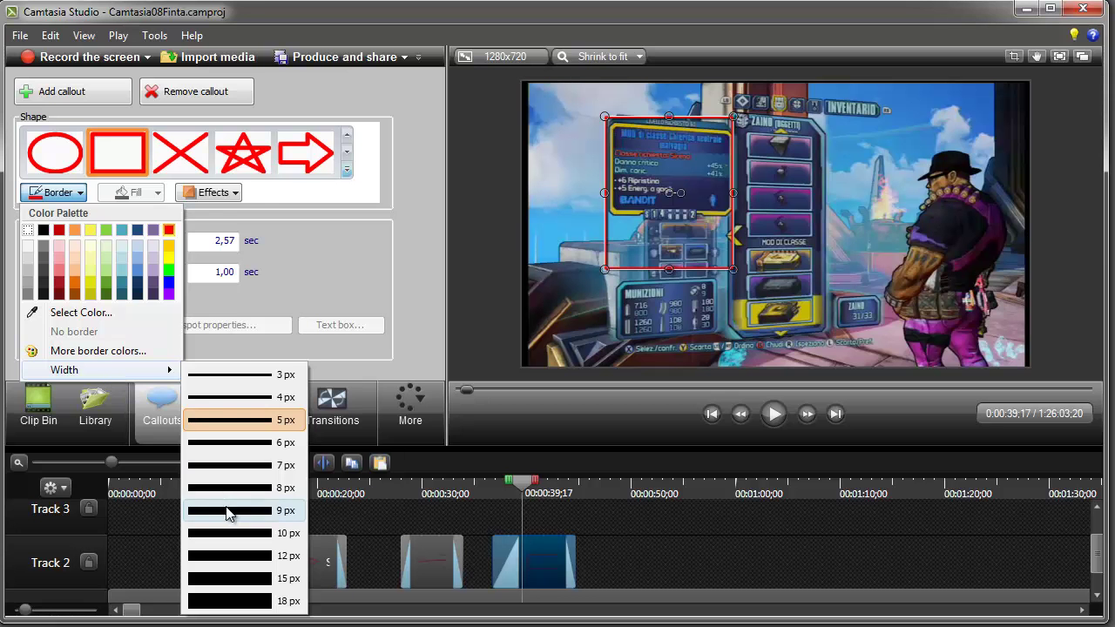
click(228, 511)
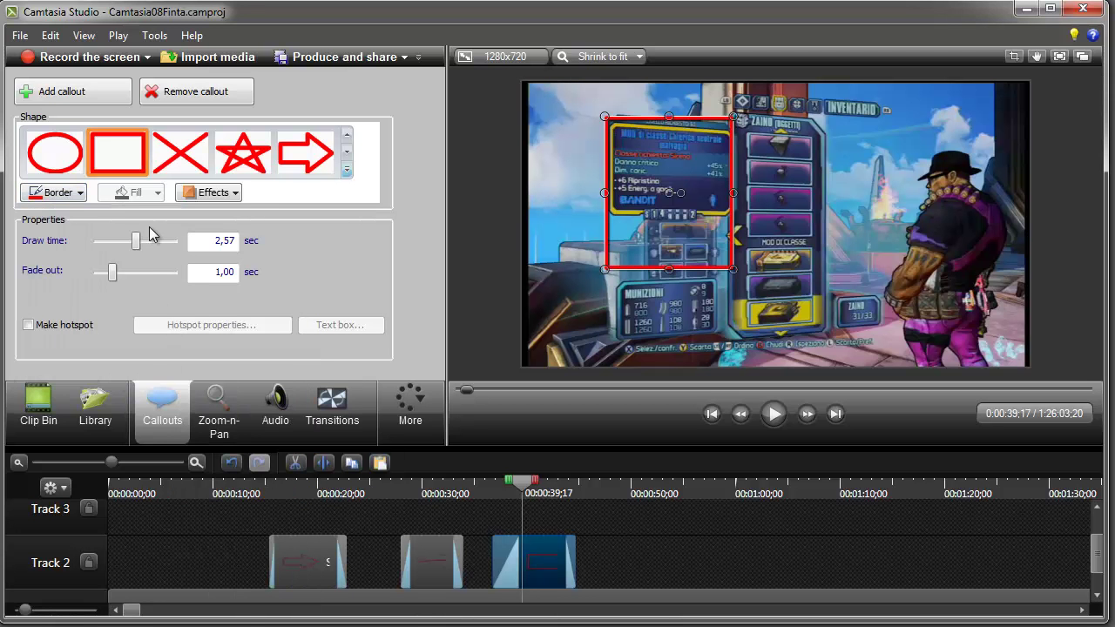
click(78, 192)
click(173, 262)
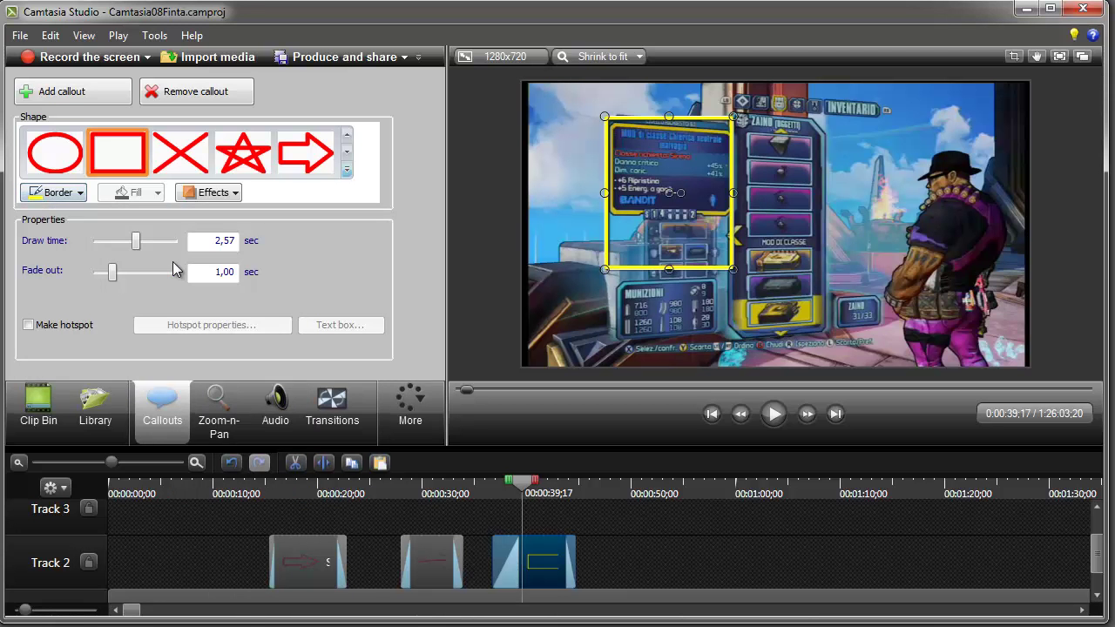
Step: Preview the yellow rectangle callout from its start at 0:00:36;23
click(712, 414)
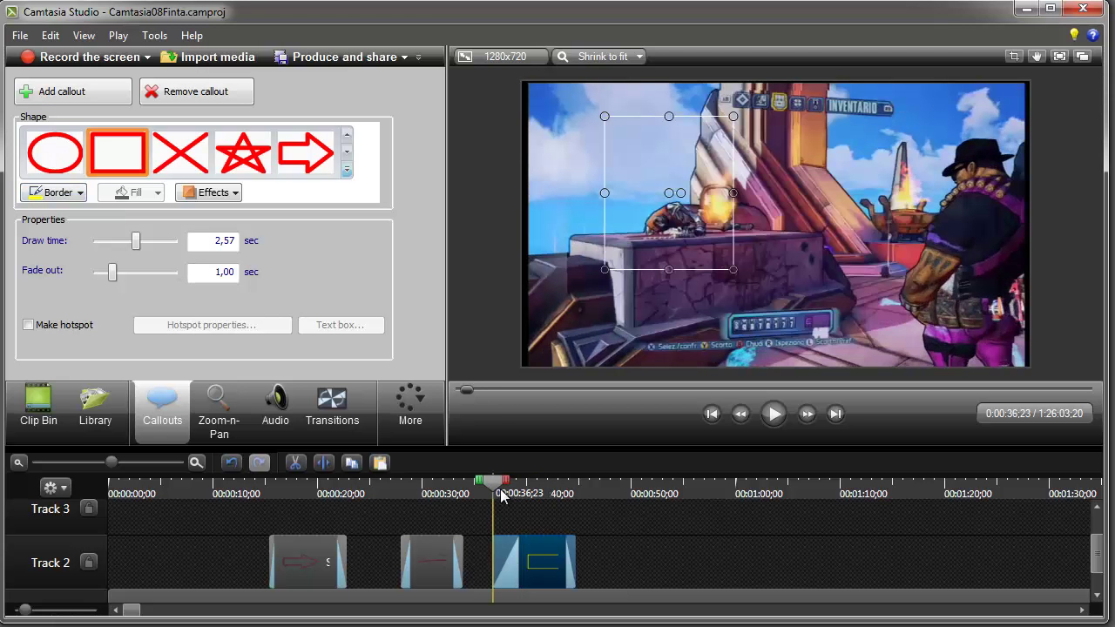
click(774, 416)
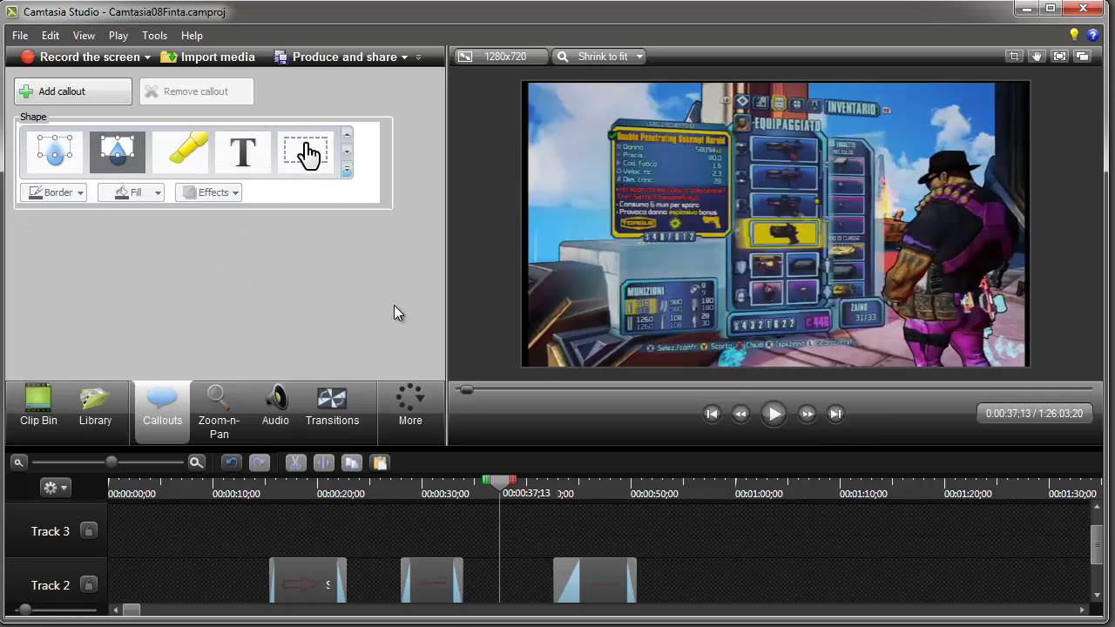
Step: Add a yellow highlight callout at 0:00:37;13, fit it over the INVENTARIO heading and return the playhead to 0:00:35;00
click(347, 170)
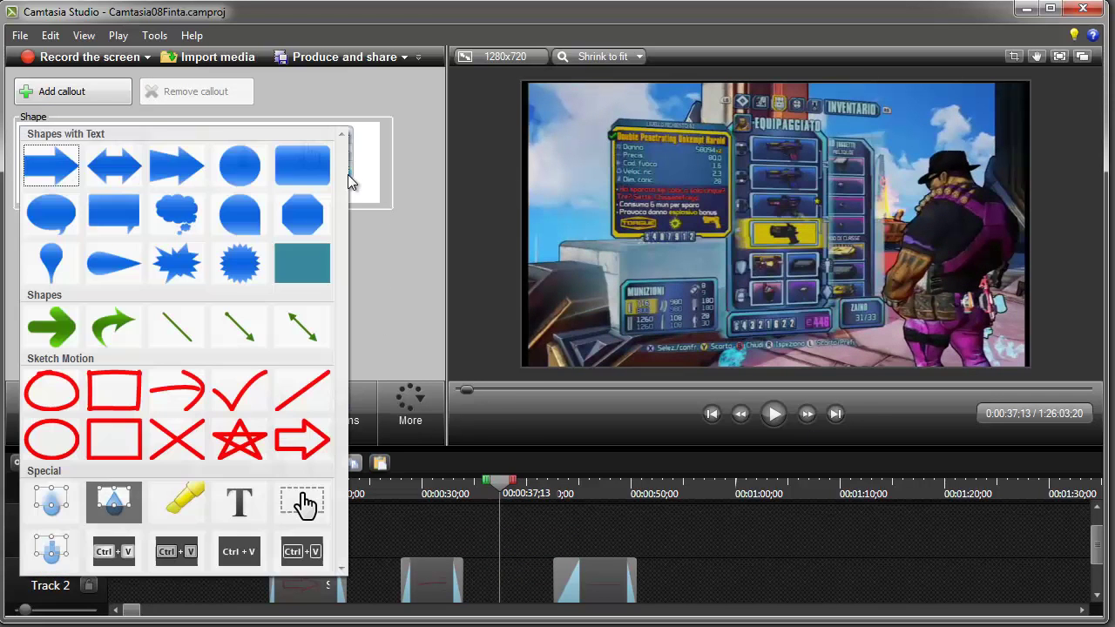
click(159, 502)
mouse_move(767, 222)
mouse_down()
mouse_move(797, 209)
mouse_move(862, 117)
mouse_move(881, 122)
mouse_up()
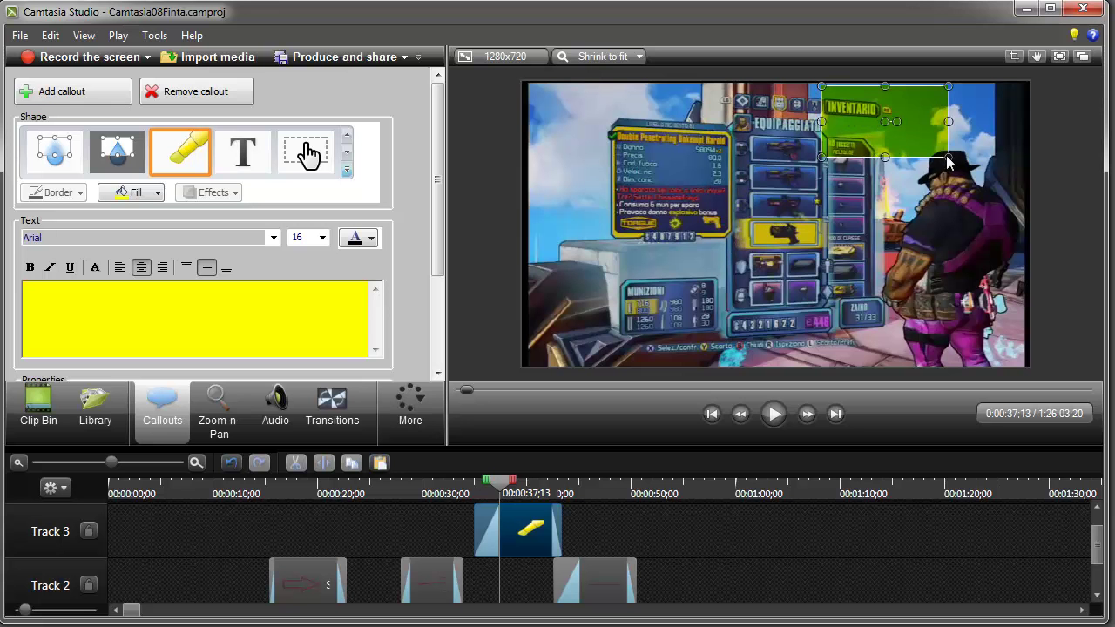
drag(948, 155, 909, 134)
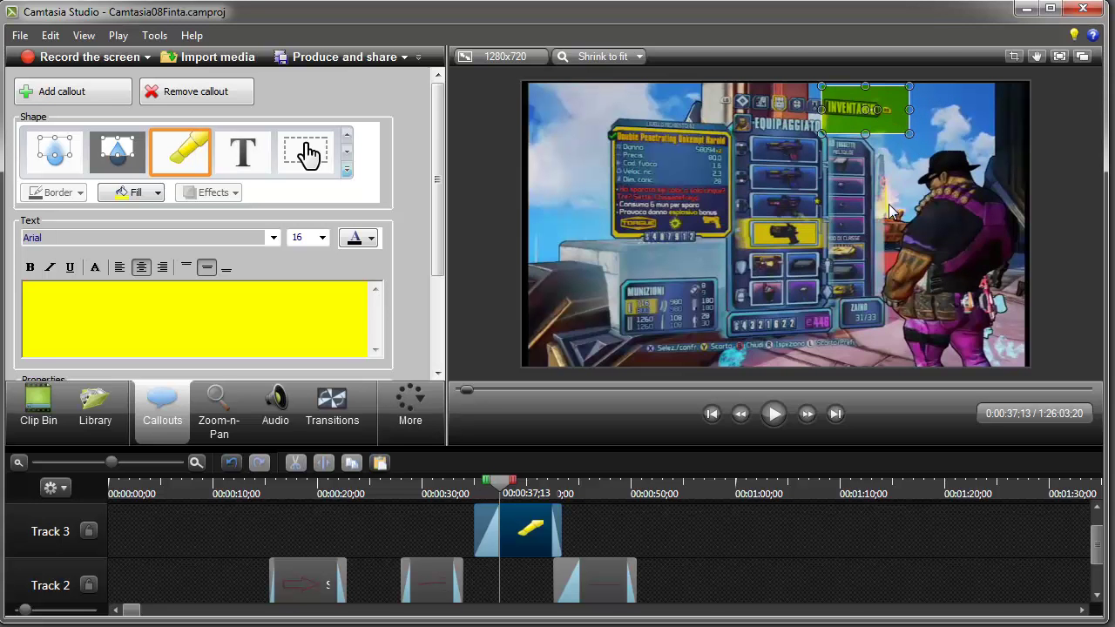
click(475, 486)
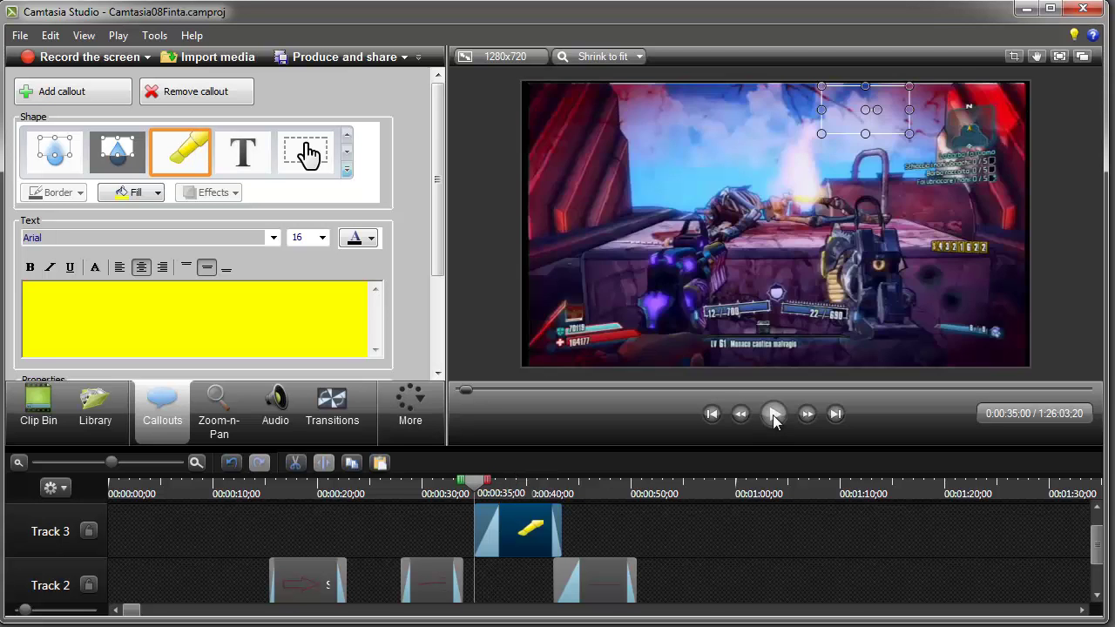
Step: Shift the highlight callout on Track 3 to start at about 0:00:37;27 and preview it over the INVENTARIO heading
click(773, 415)
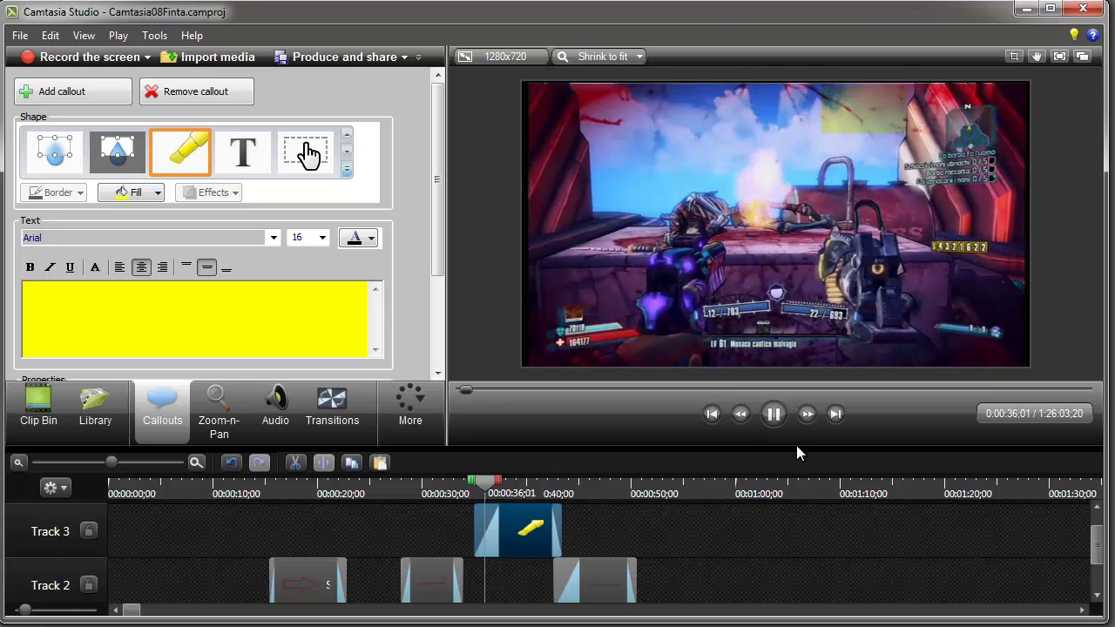
click(544, 543)
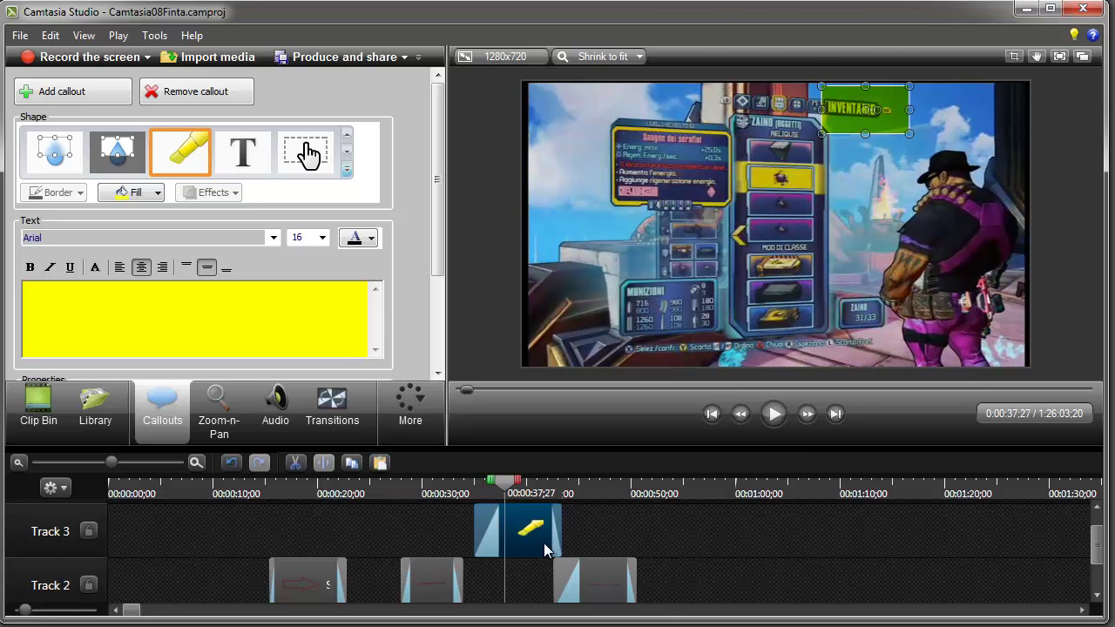
drag(537, 544, 565, 545)
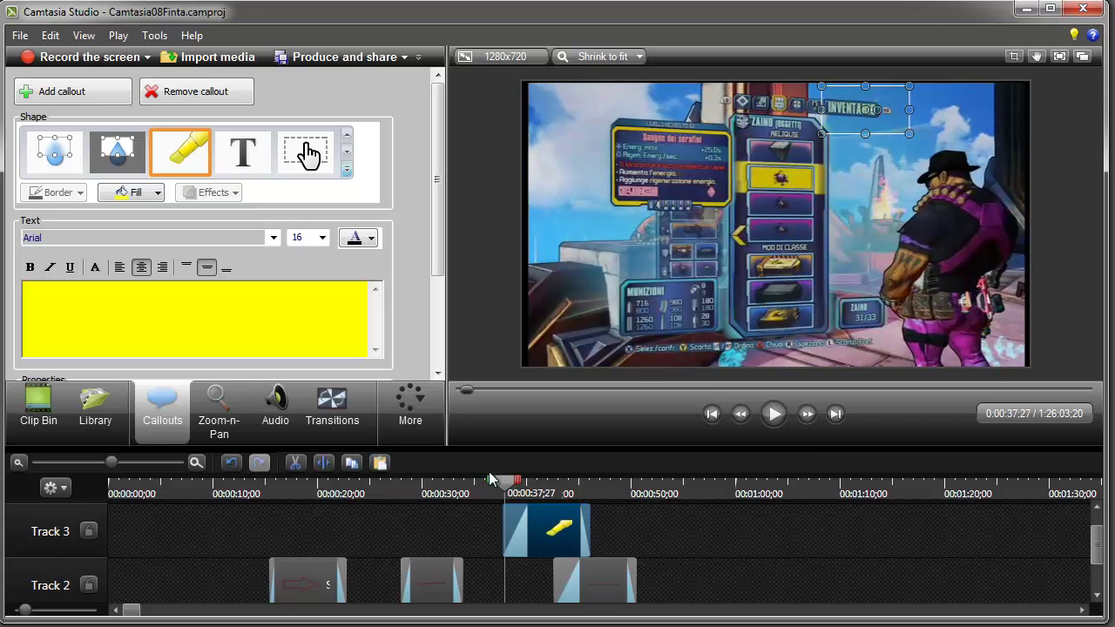
drag(506, 488, 488, 485)
key(space)
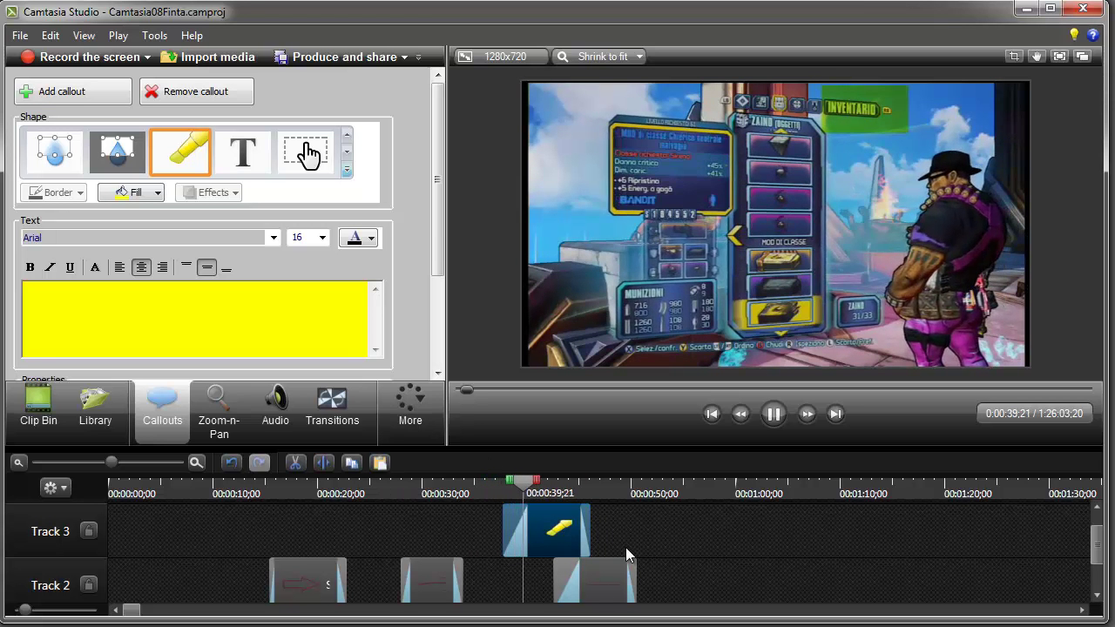
Step: Add a blur callout at 0:00:40;05 and stretch it over the left third of the video frame, nearly full height
click(415, 561)
scroll(415, 561, up, 3)
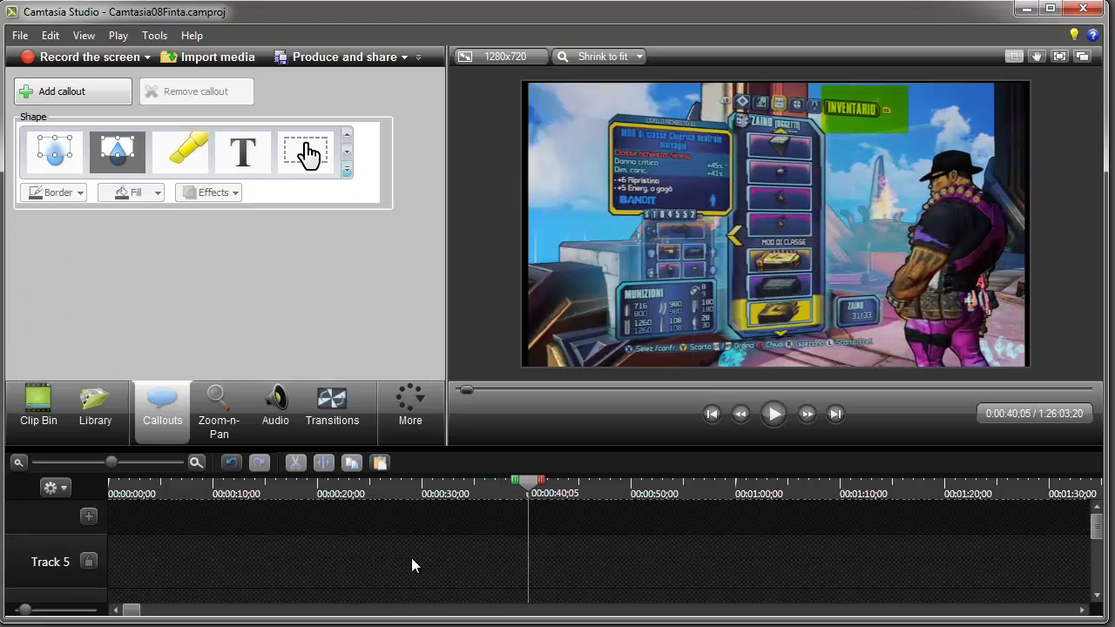
click(346, 171)
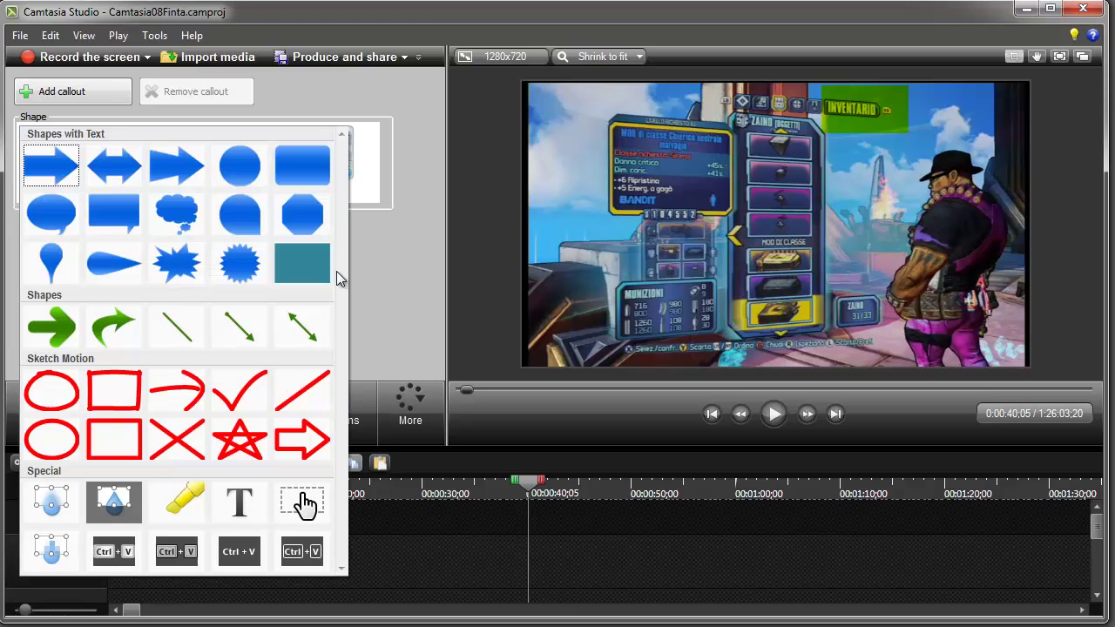
click(50, 508)
drag(740, 214, 605, 122)
drag(667, 147, 728, 361)
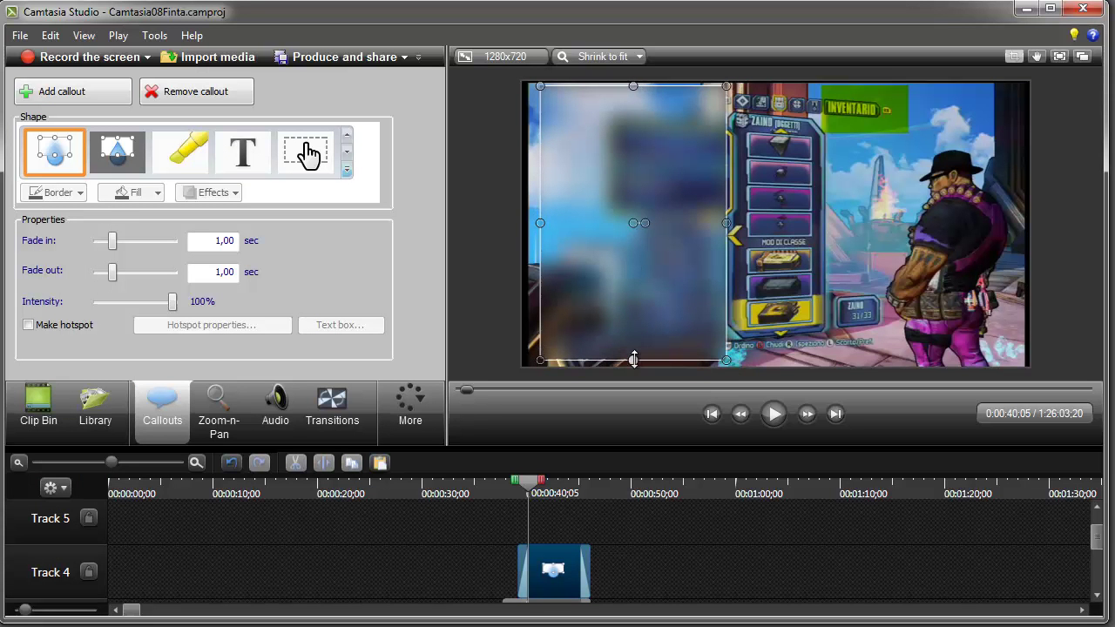
drag(633, 360, 633, 362)
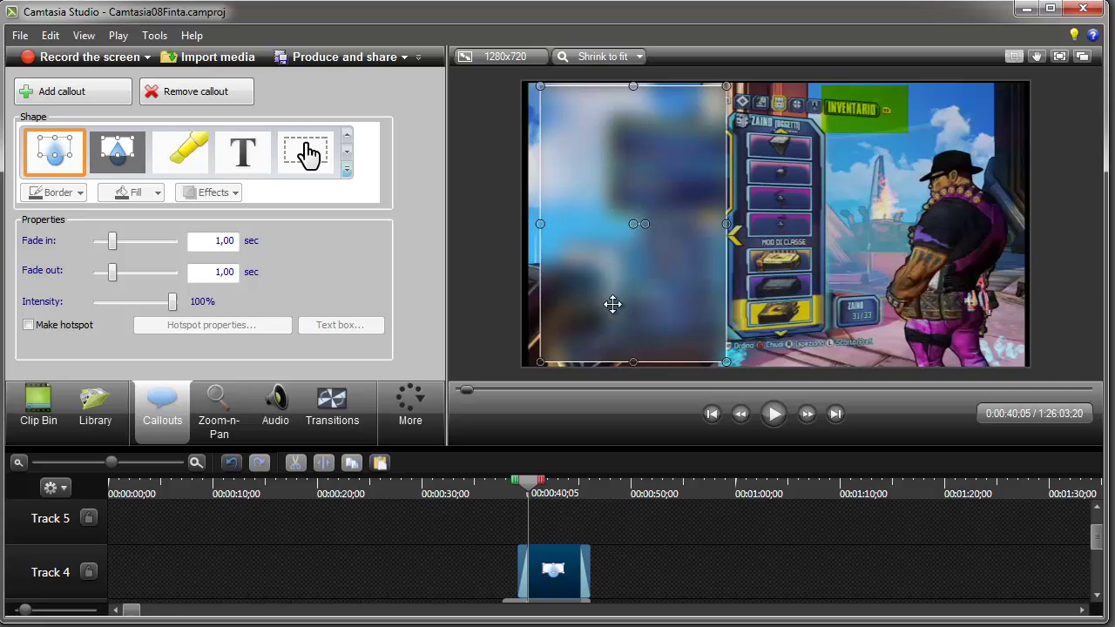
Step: Duplicate the blur callout and place the copy over the character at the right side of the video frame
key(ctrl+c)
key(ctrl+v)
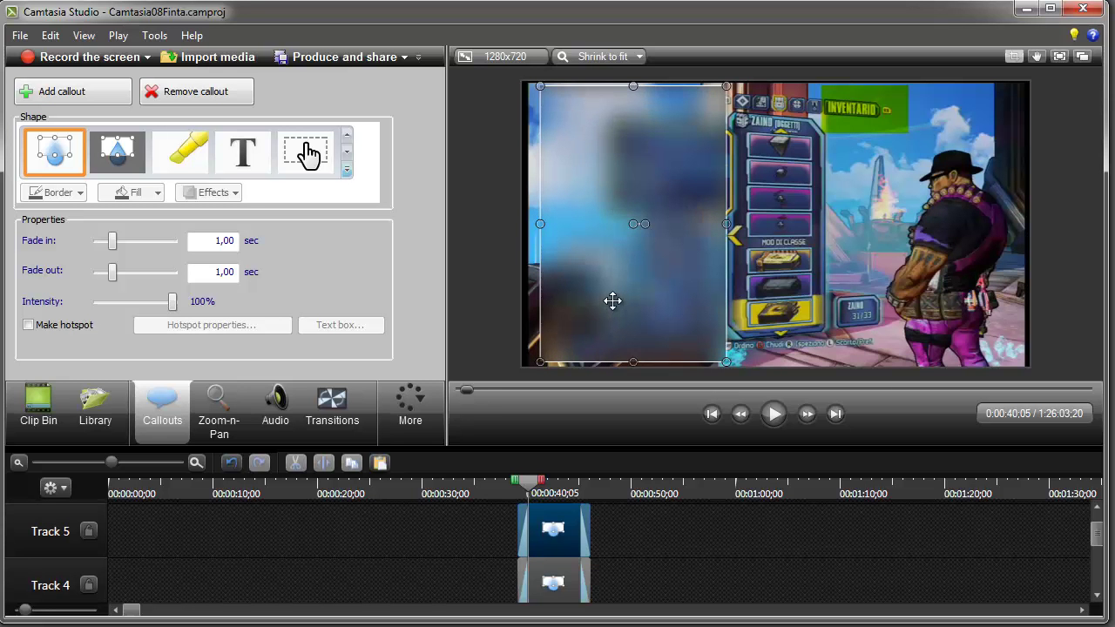
drag(635, 236, 932, 252)
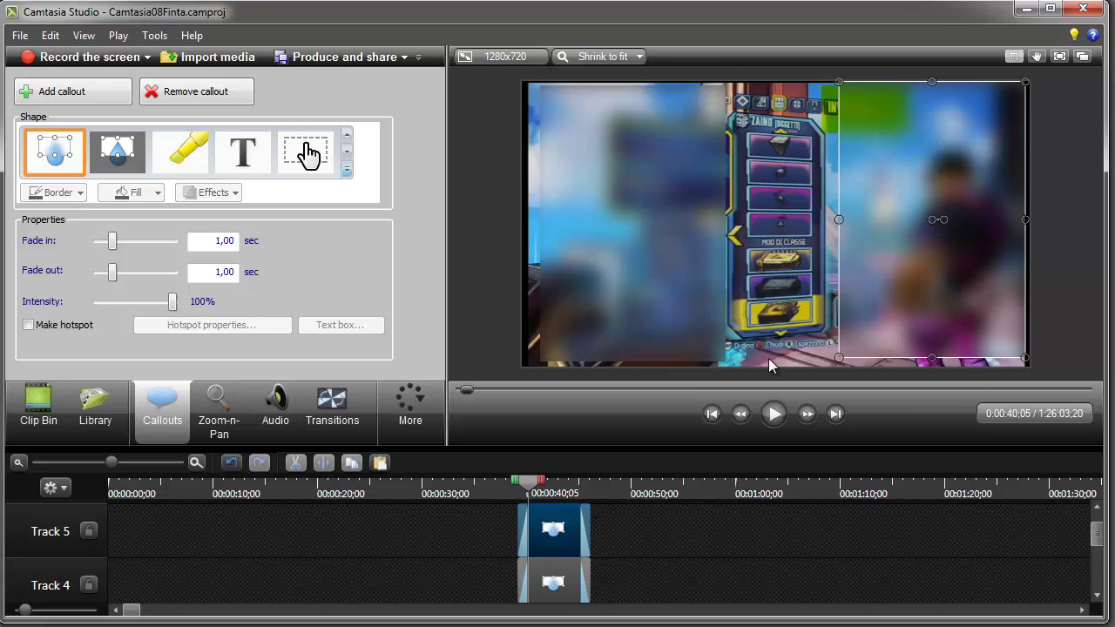
Step: Preview the two blur callouts from 0:00:37;22 and delete both of them
click(505, 493)
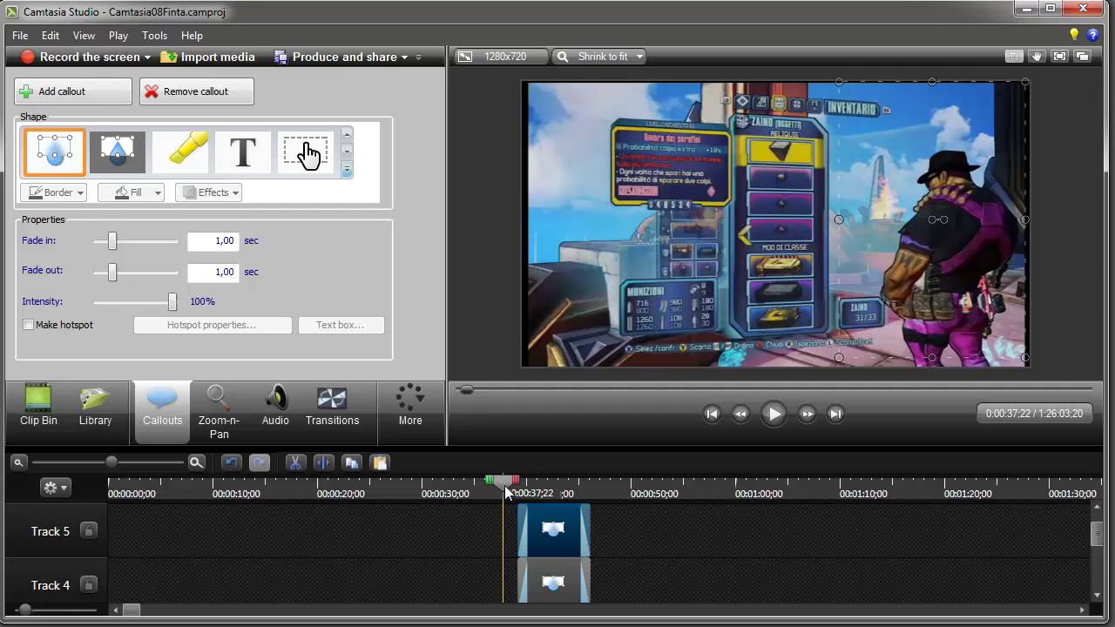
key(space)
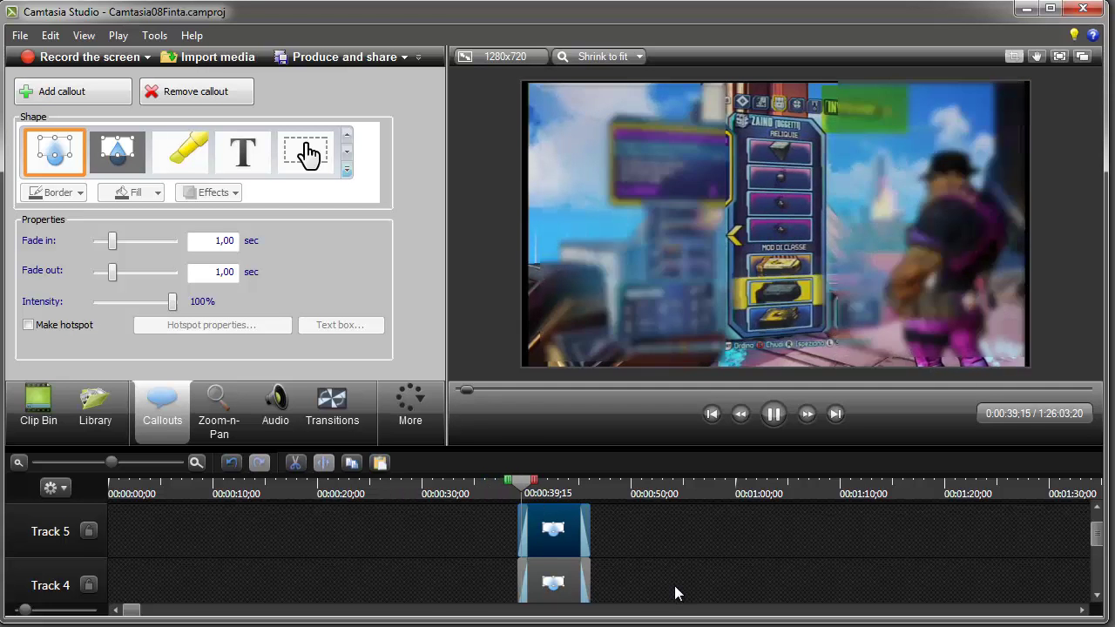
key(Delete)
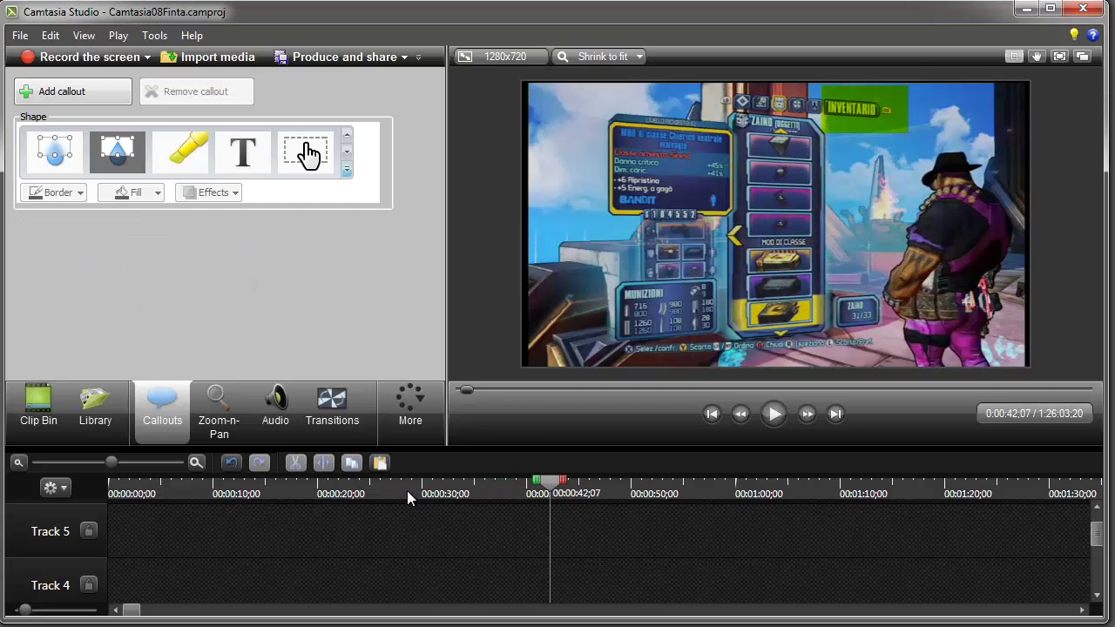
Step: Add a spotlight callout at 0:00:42;07, enlarged over the item description and MUNIZIONI panels, and preview it
click(347, 169)
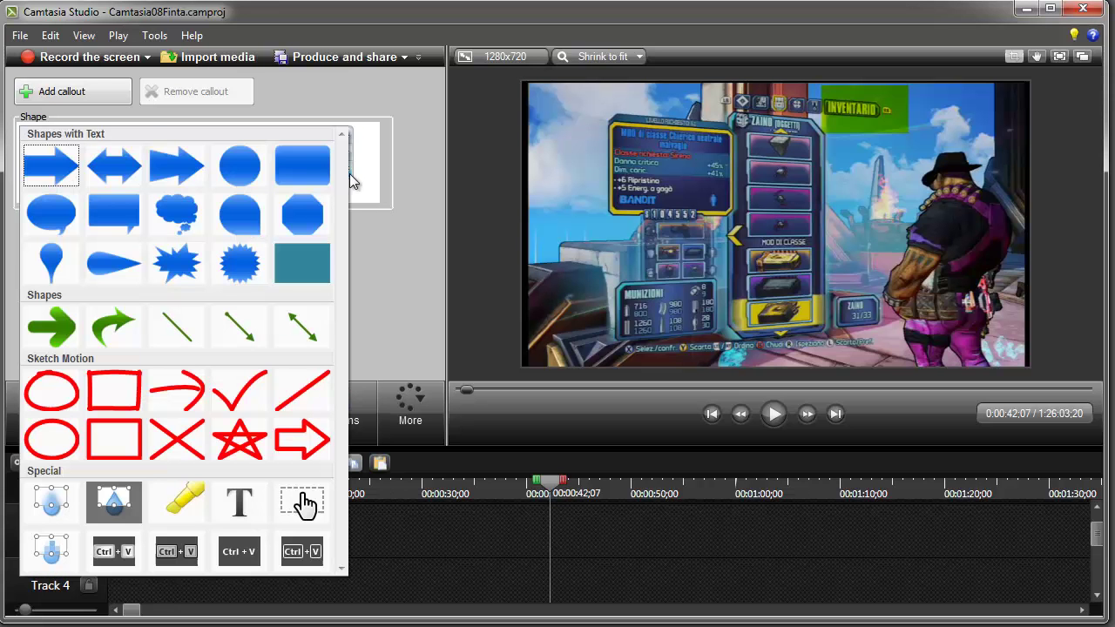
click(116, 509)
drag(781, 206, 674, 137)
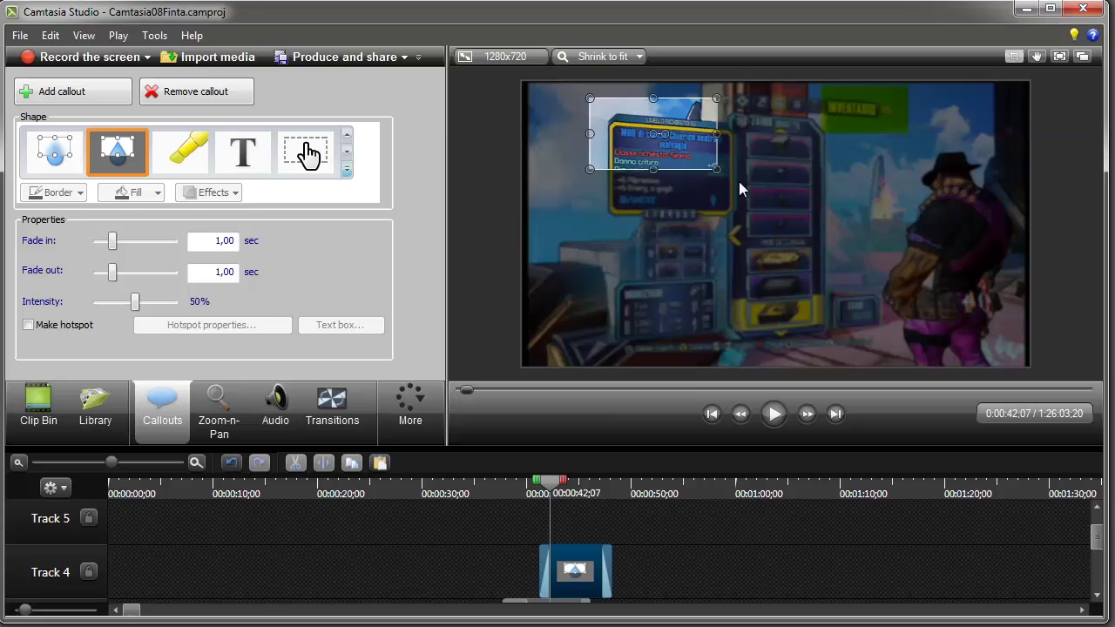
drag(719, 172, 766, 327)
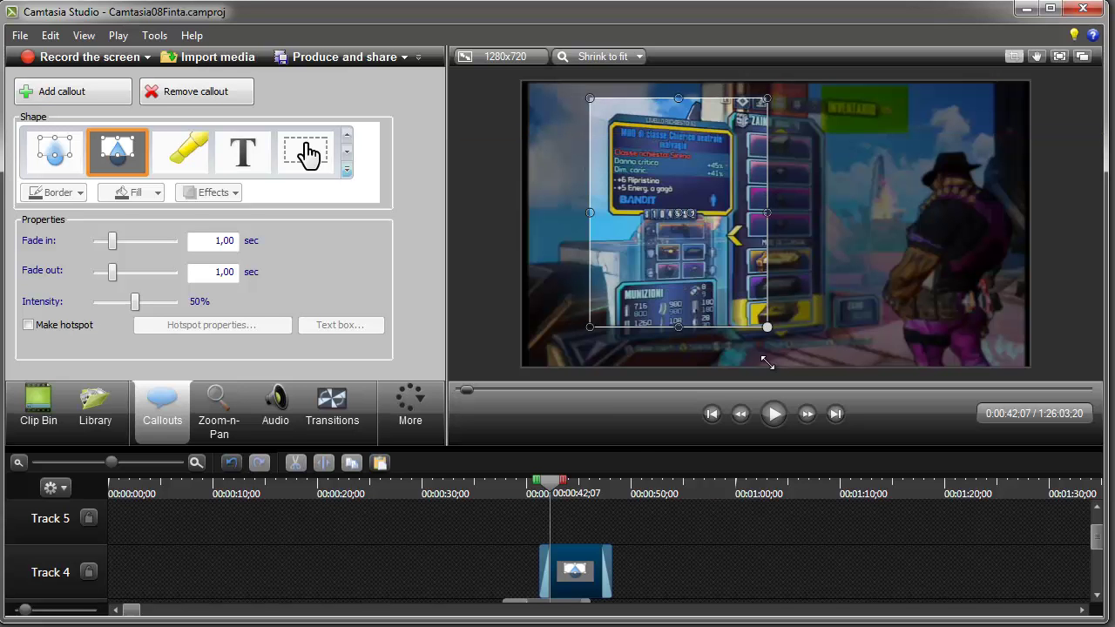
click(514, 492)
key(space)
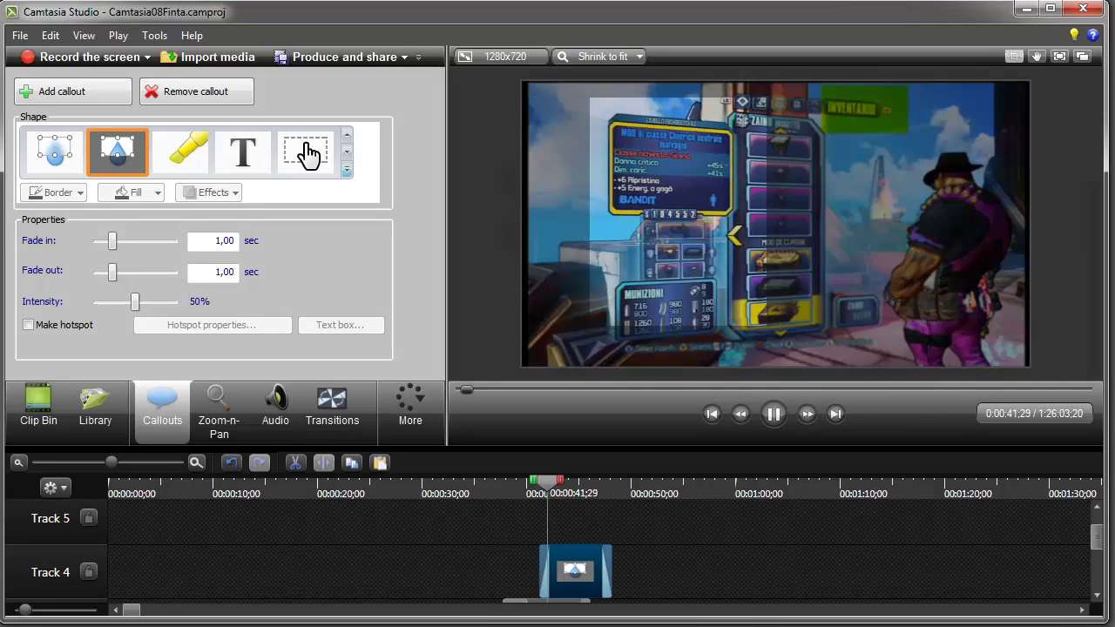
key(space)
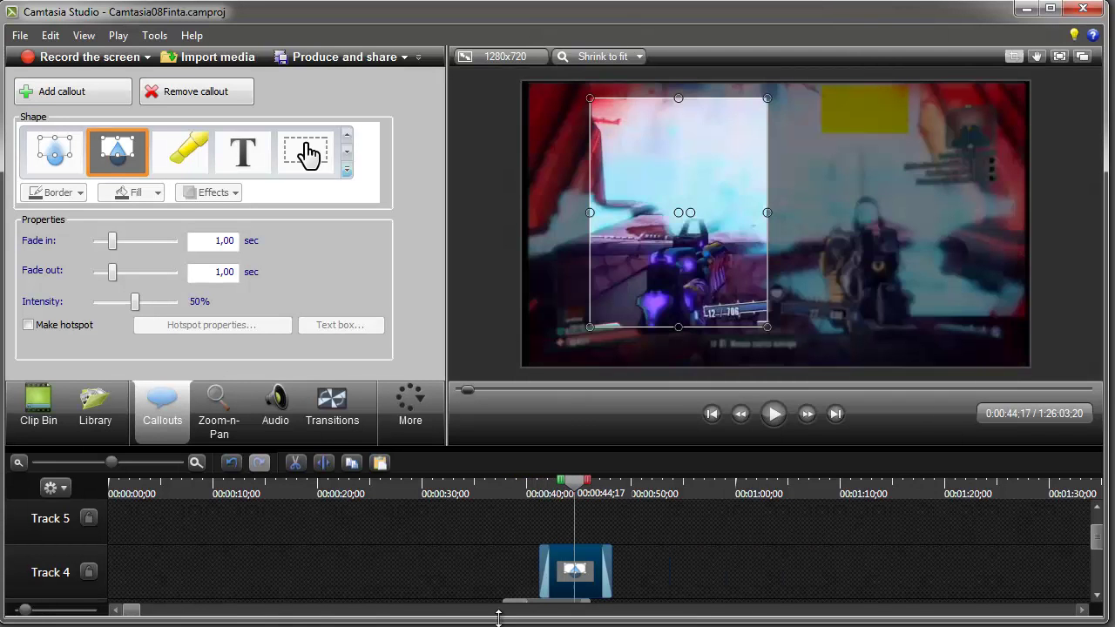
Step: Change the spotlight callout to the pixelate shape and delete it from Track 4
drag(664, 225, 662, 226)
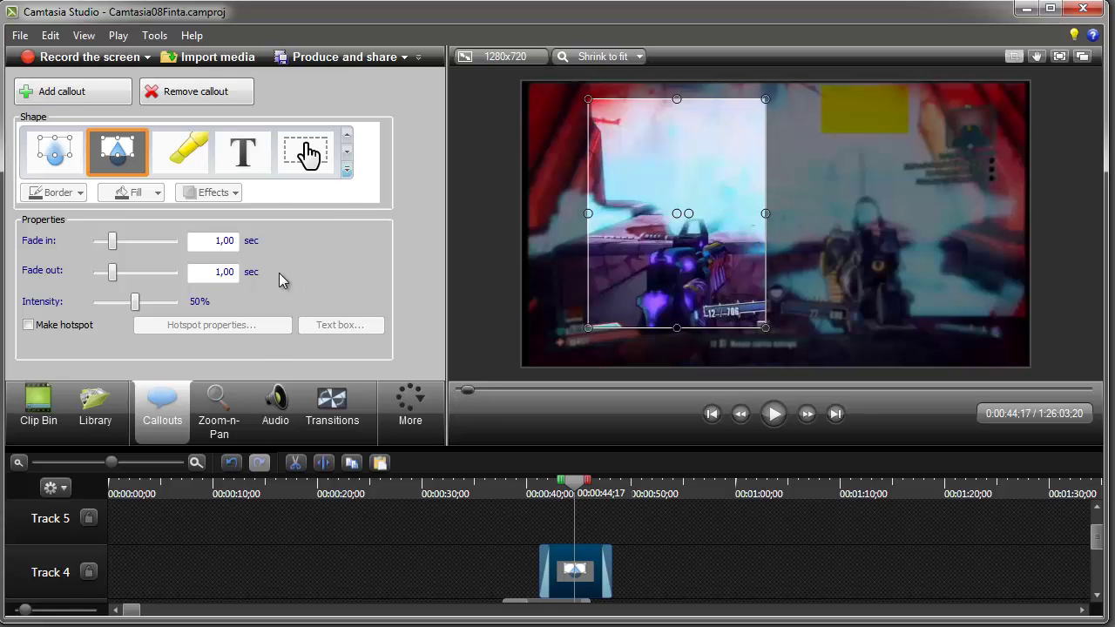
click(346, 174)
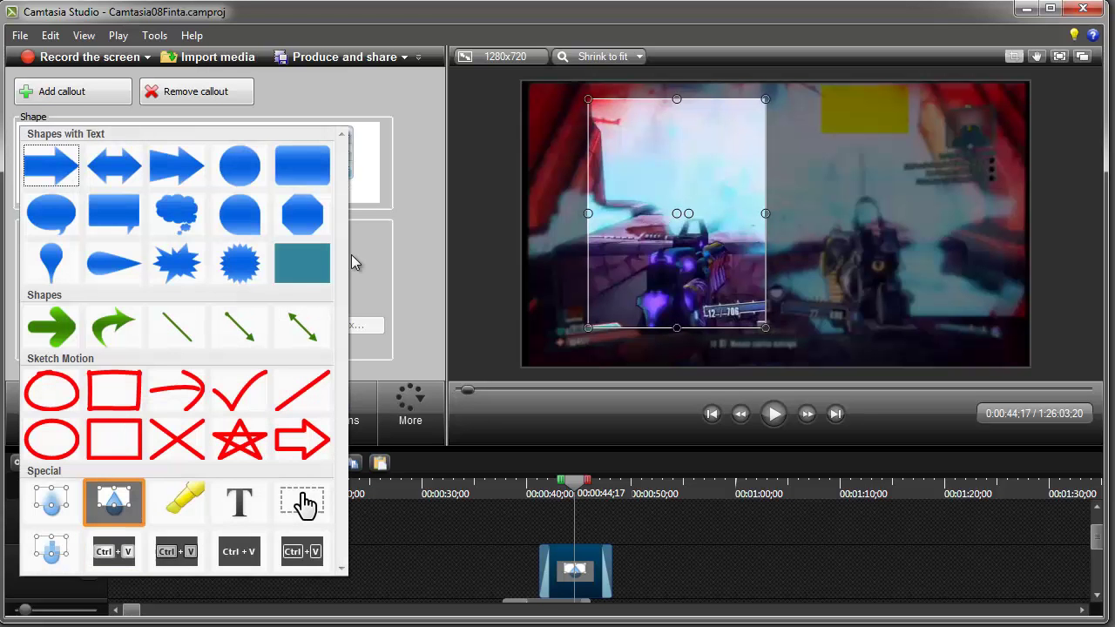
click(50, 555)
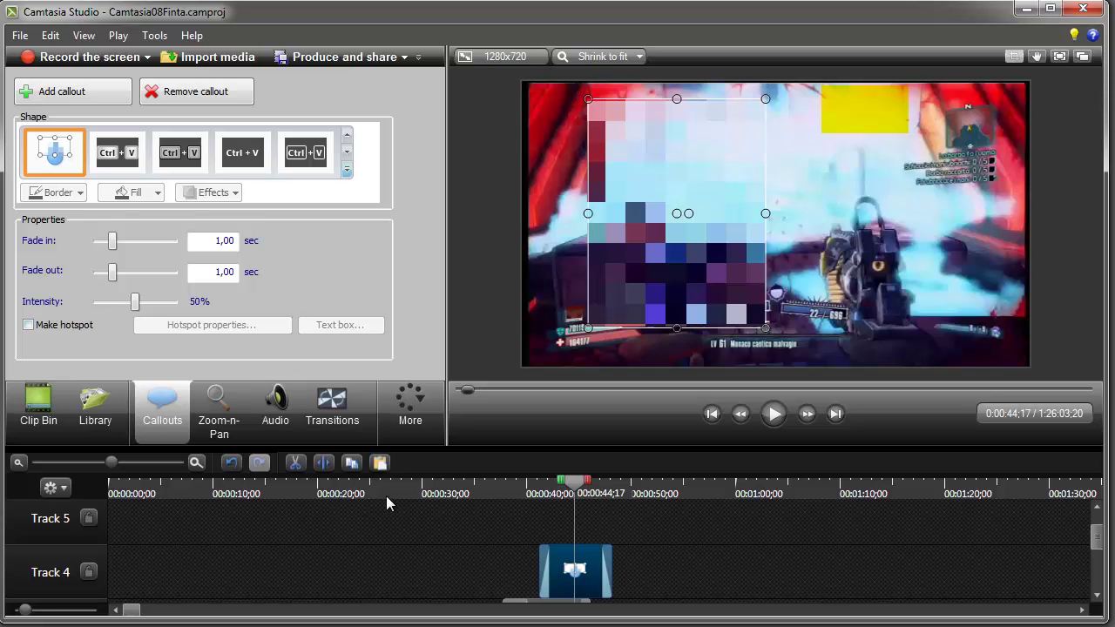
key(Delete)
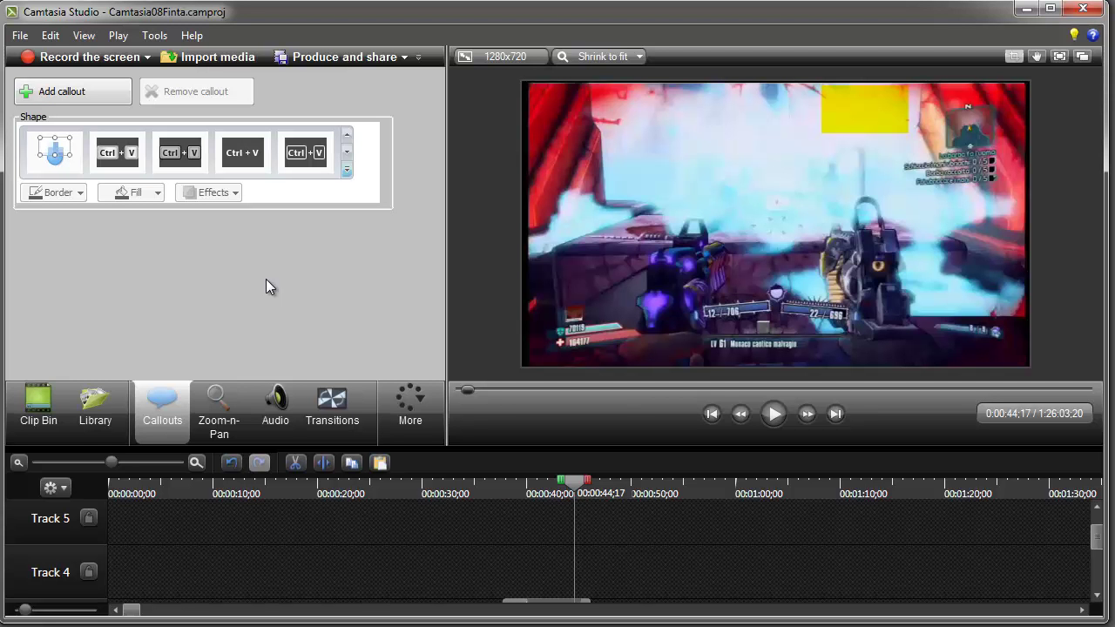
Step: Add a light-key keystroke callout at 0:00:44;17, place it in the video's upper-left corner and set its keystroke to Ctrl+S
click(113, 161)
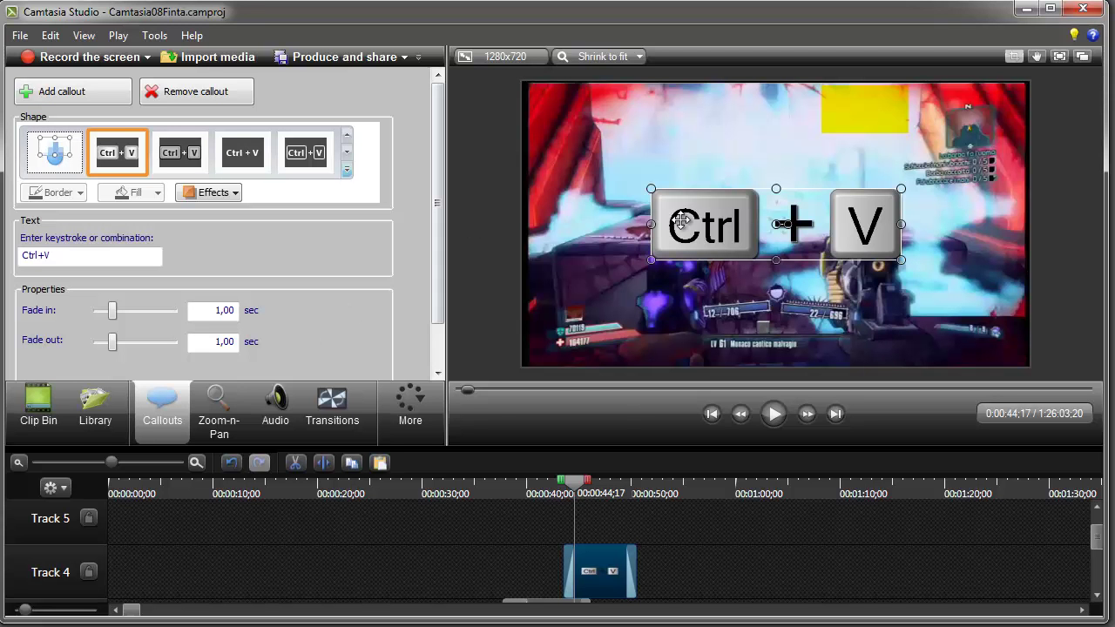
drag(677, 218, 564, 133)
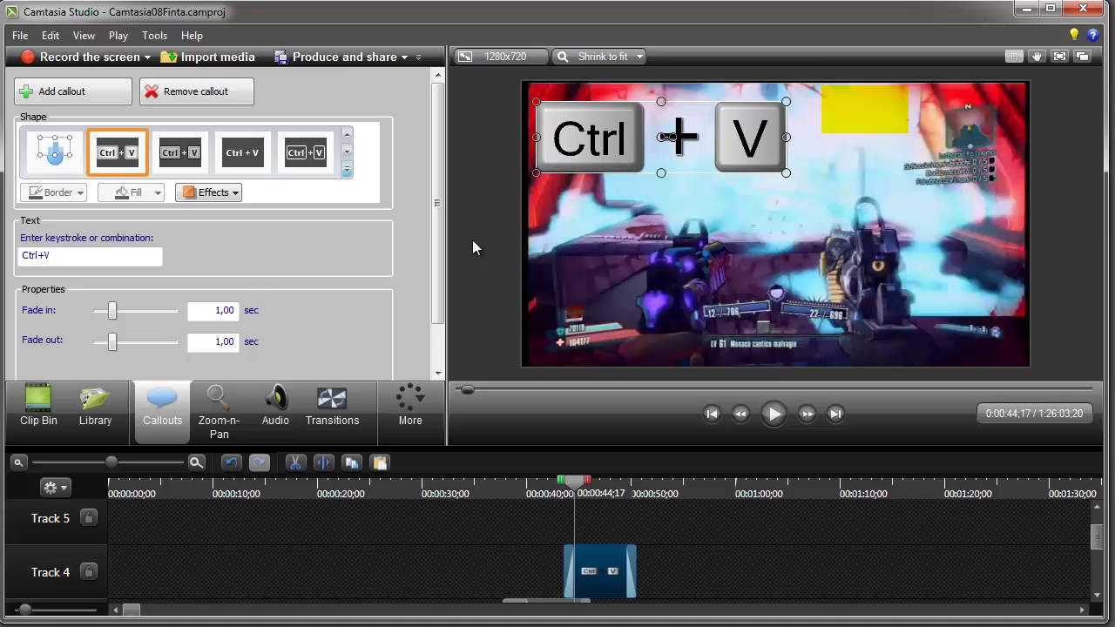
click(88, 254)
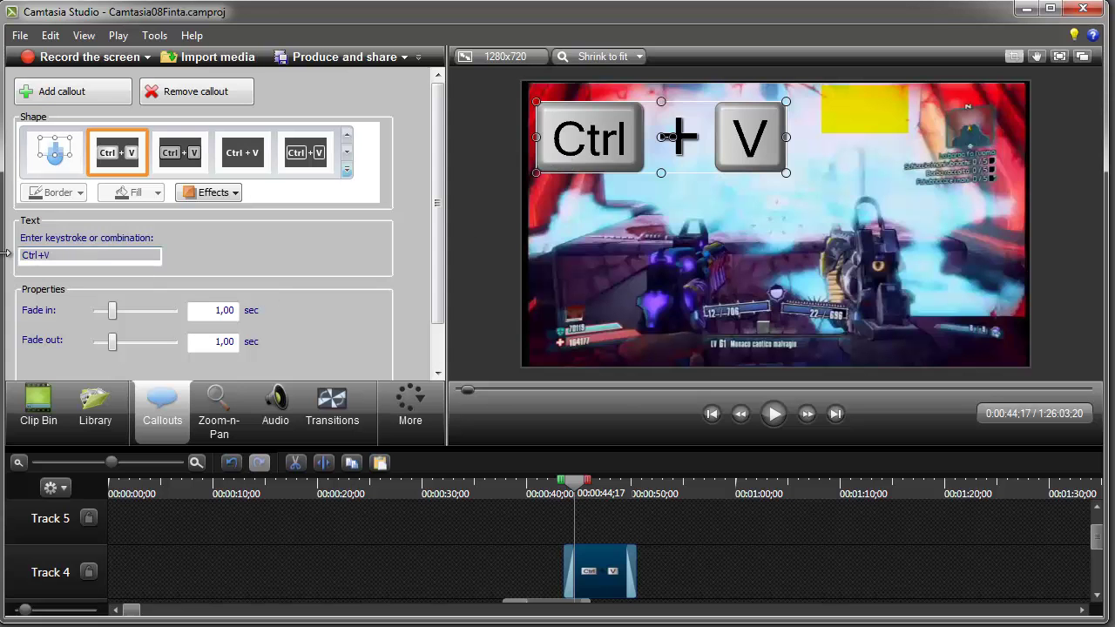
key(BackSpace)
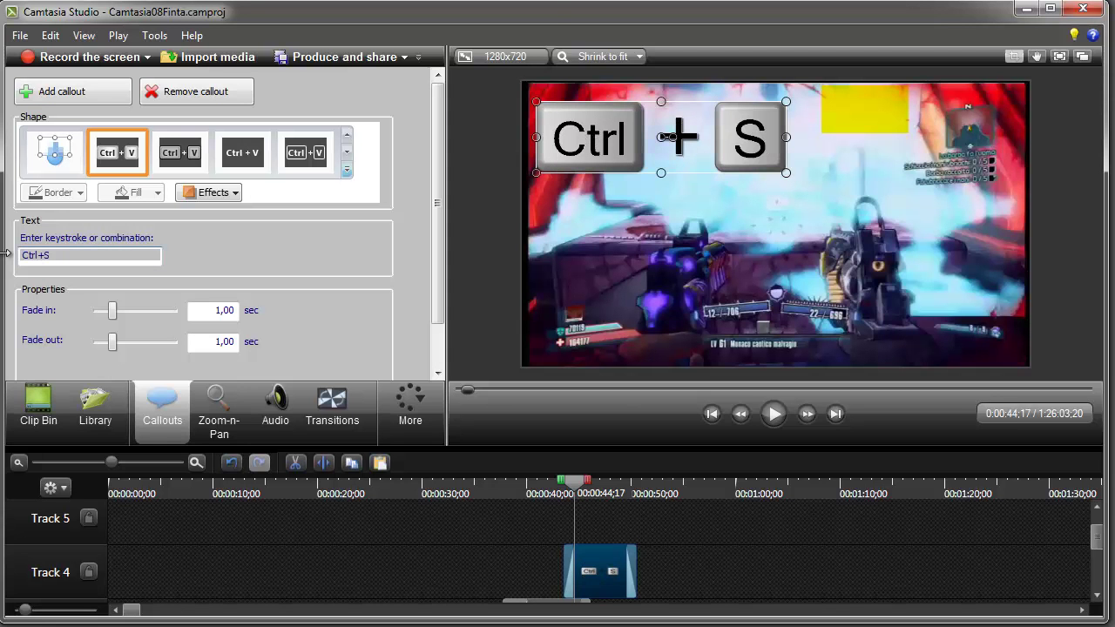
click(751, 193)
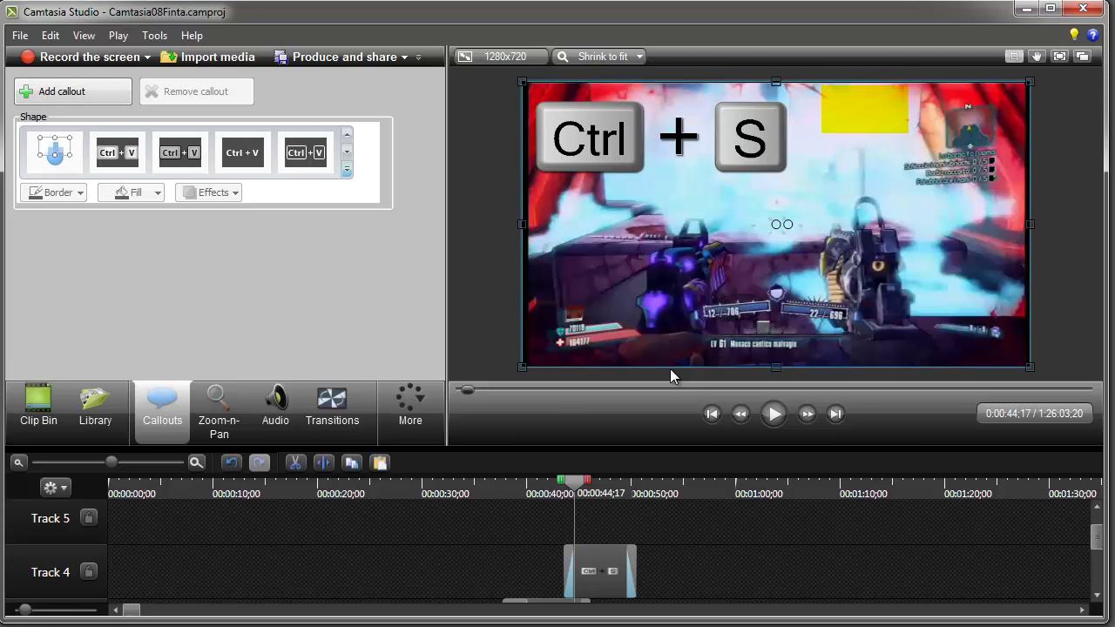
Step: Align the keystroke callout and both Sketch Motion arrows with the highlight callout's start, placing the outlined arrow on Track 5
drag(697, 449, 696, 293)
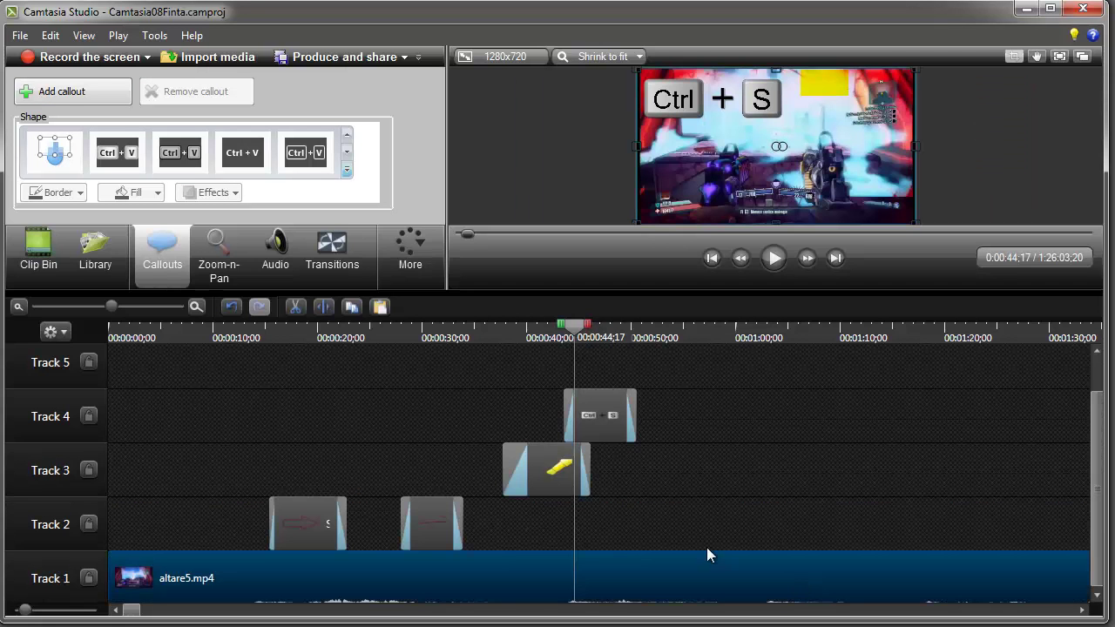
drag(592, 416, 543, 416)
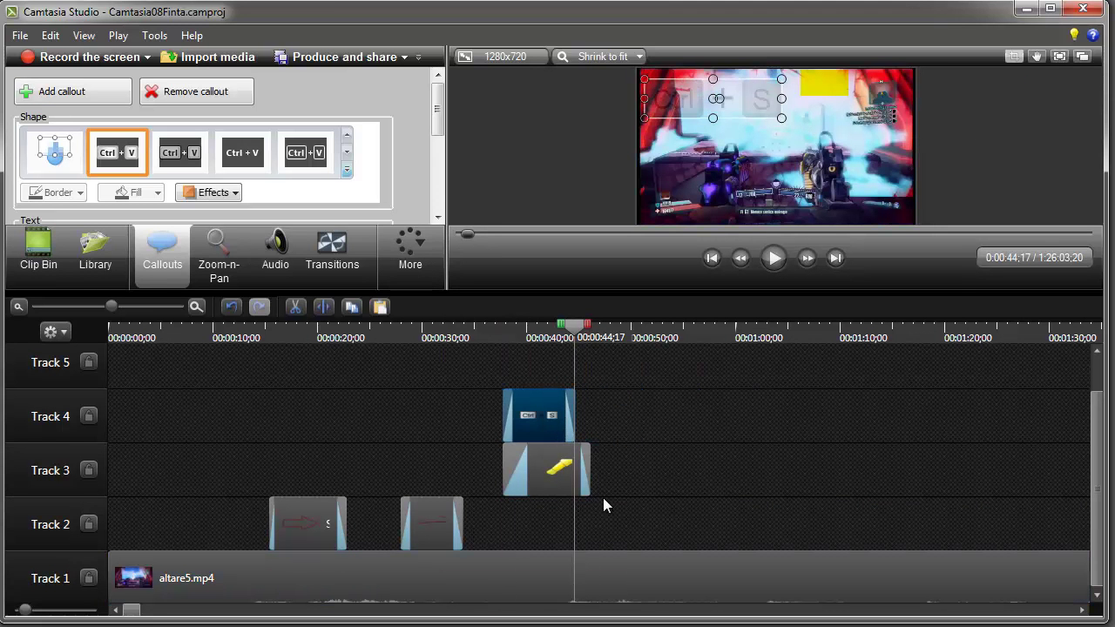
drag(430, 537, 544, 522)
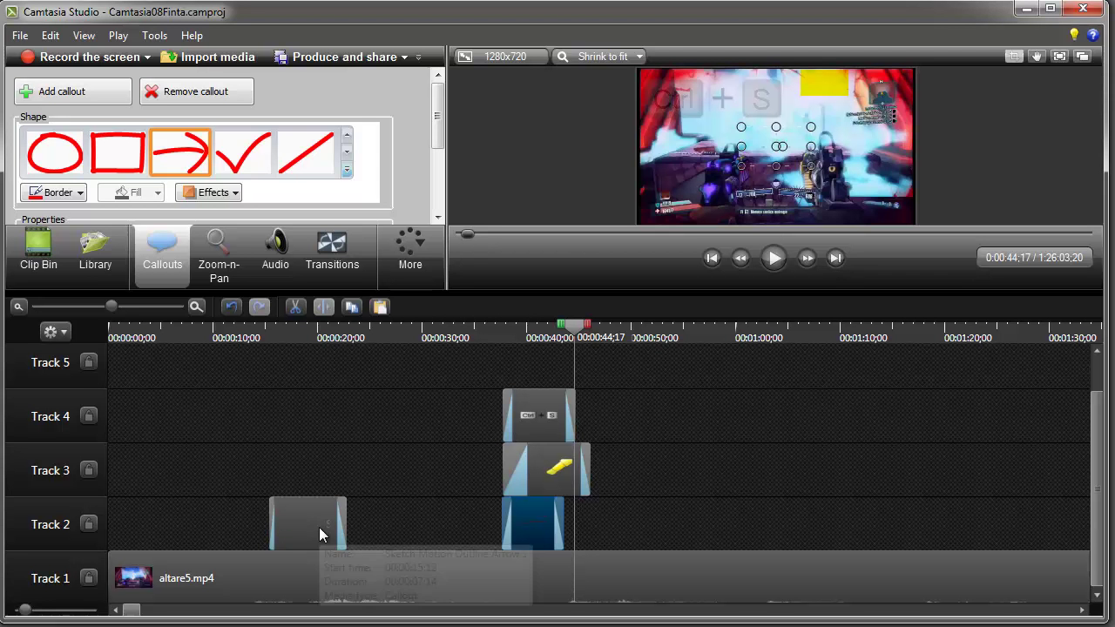
drag(318, 527, 545, 421)
Step: Preview the stacked callouts from before their start, with the video preview area enlarged
drag(575, 327, 473, 338)
key(space)
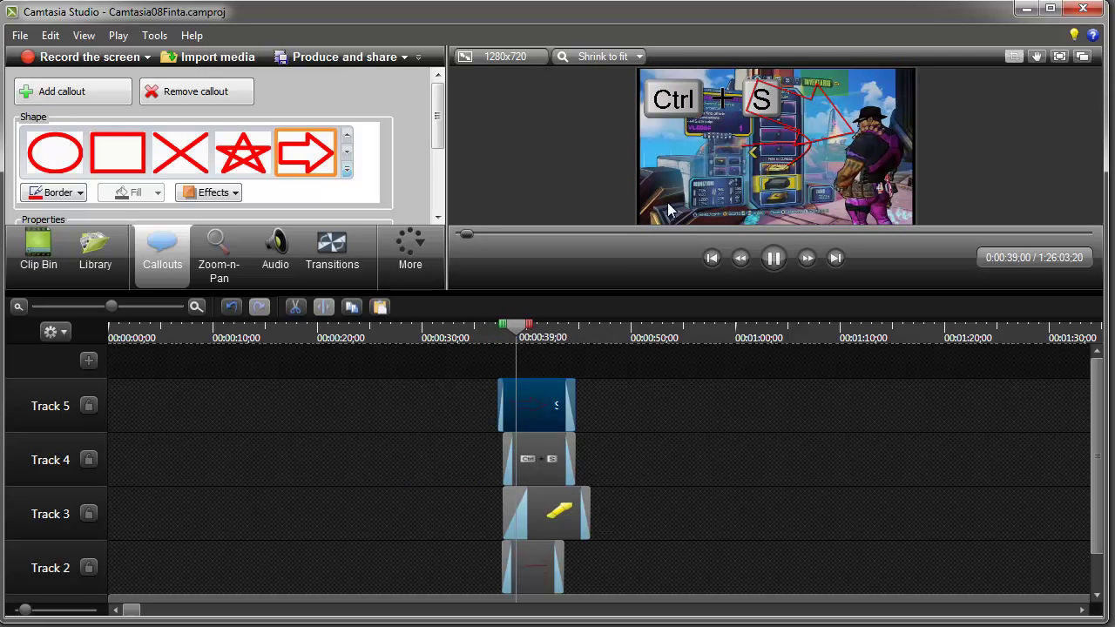
drag(615, 294, 610, 425)
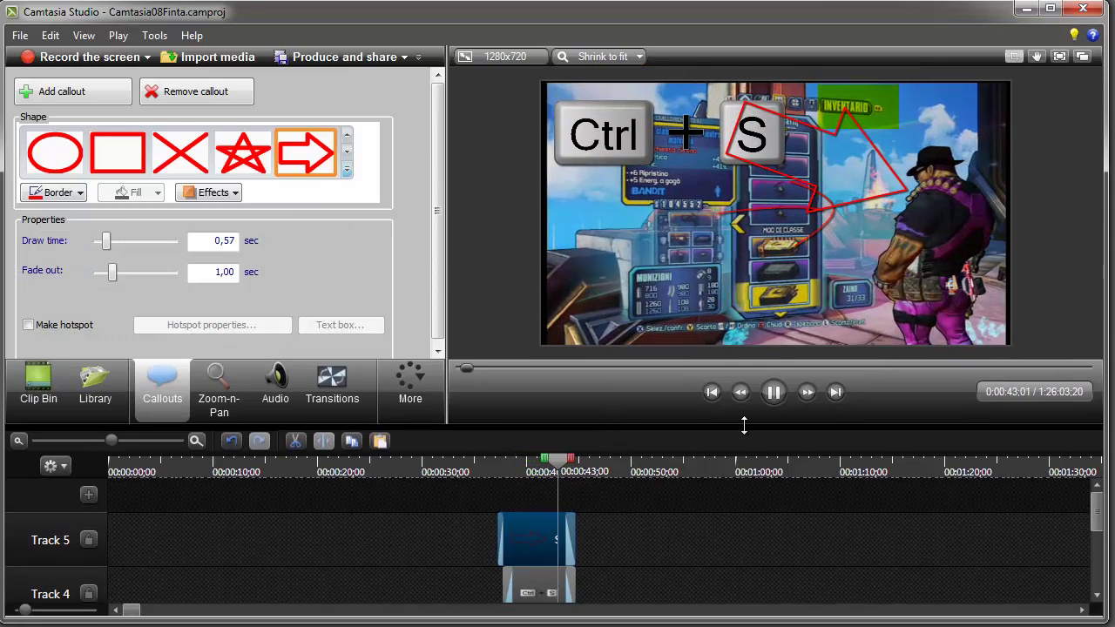